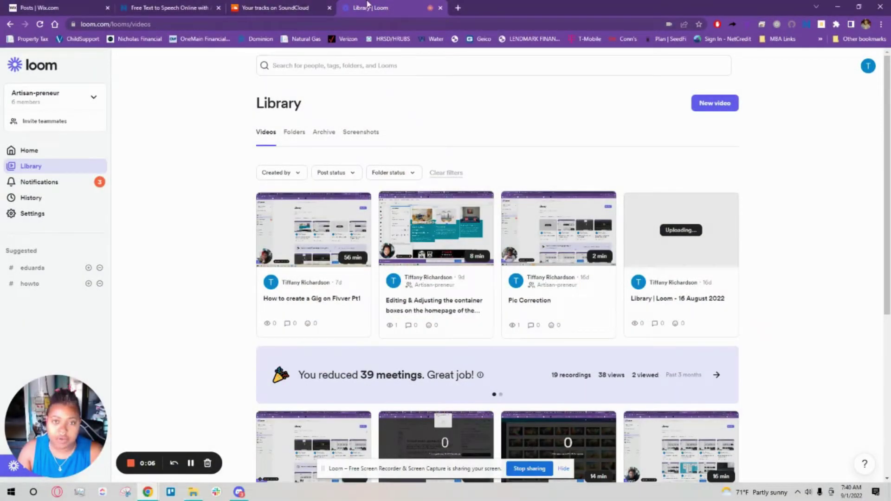
Go to the Free Text to Speech tab, then open a new tab showing the Google homepage
click(161, 8)
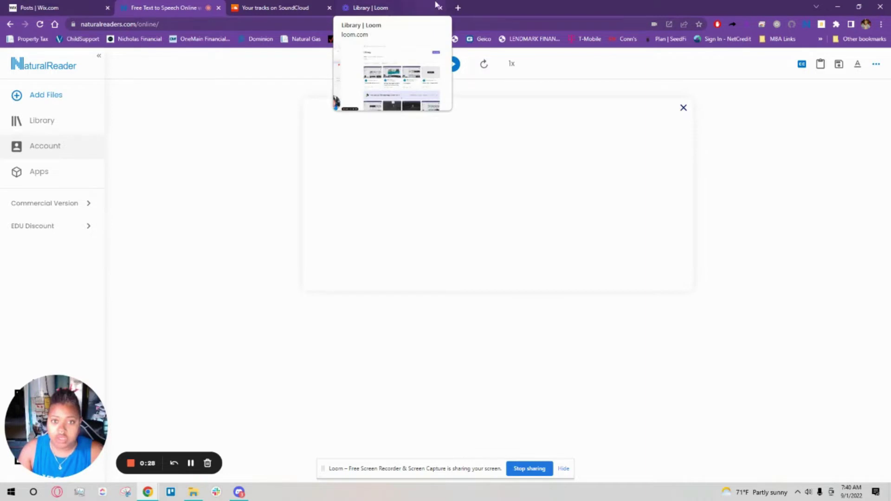
click(458, 6)
Open Google Drive from the Google apps menu with the chosen account
click(875, 63)
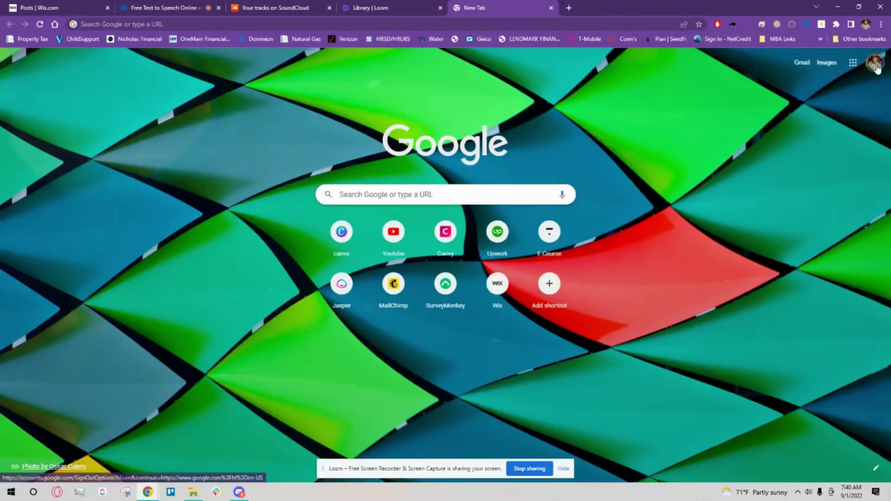
click(807, 197)
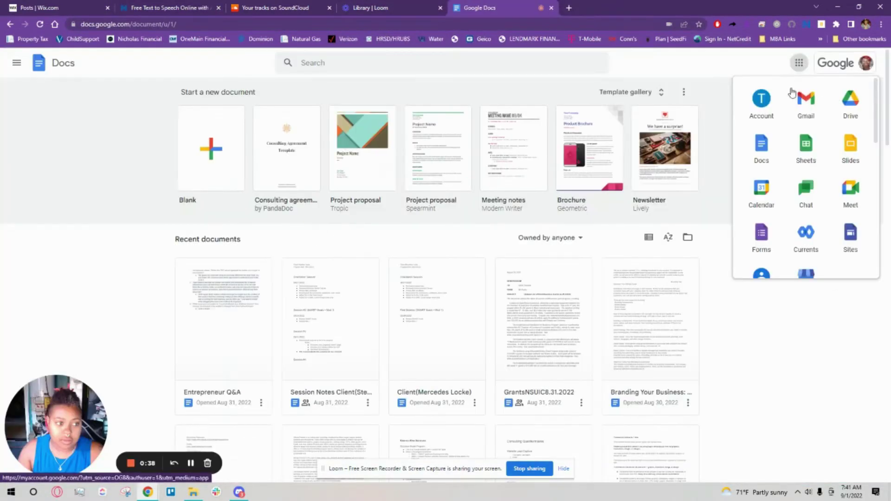
click(843, 113)
click(525, 8)
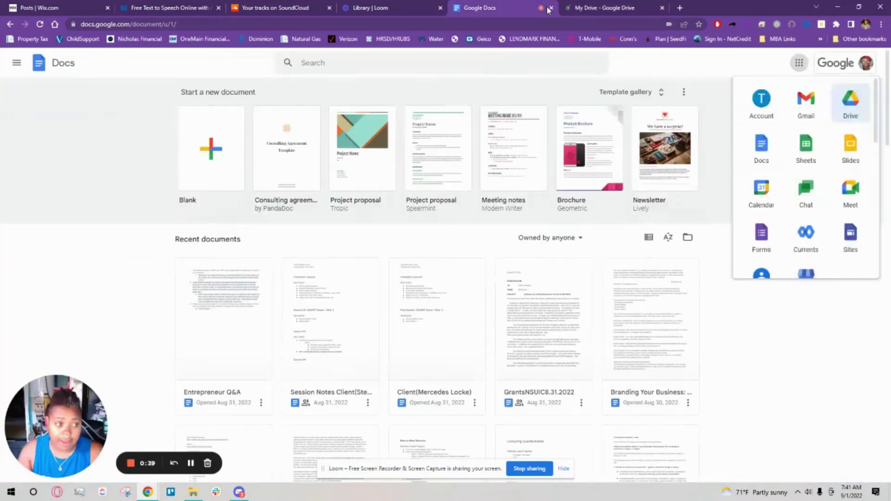
click(551, 8)
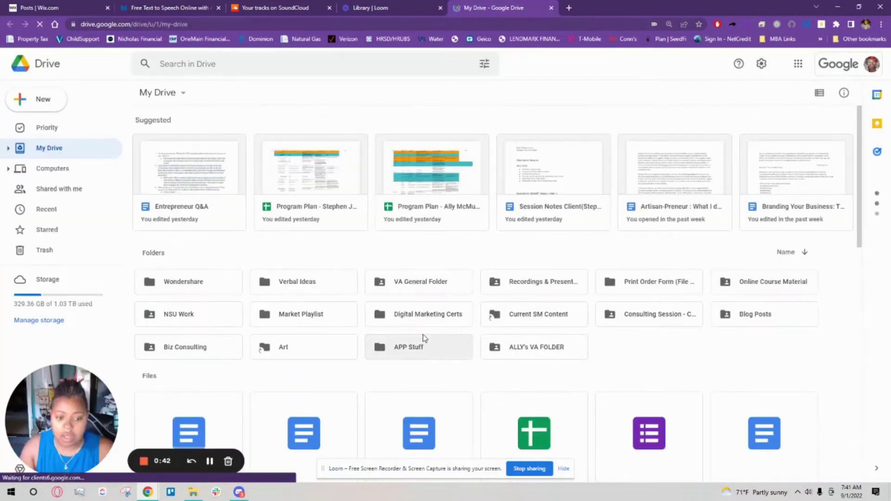
Open The color brown.docx from Blog Posts > PUBLISHED, copy its text, and return to NaturalReader
double_click(722, 318)
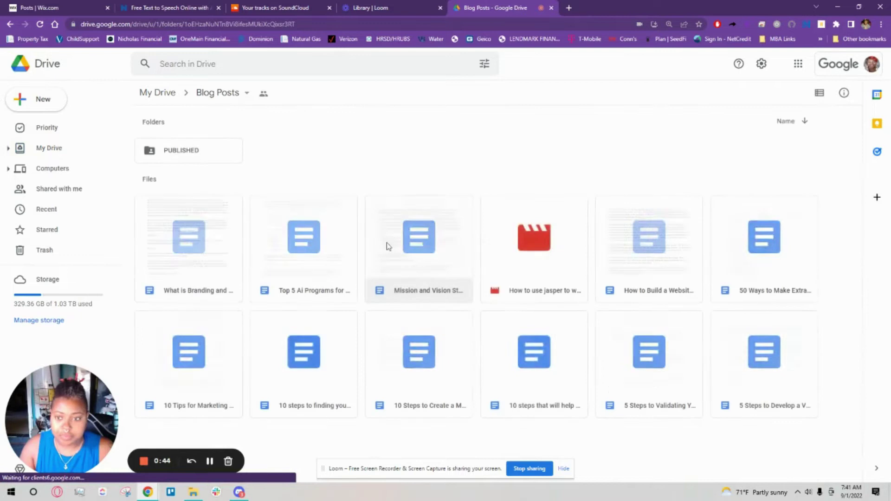
double_click(190, 152)
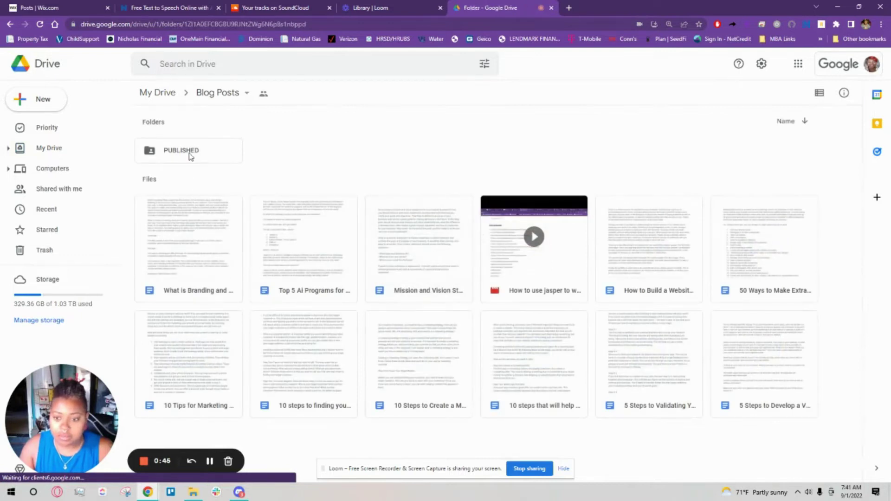
double_click(188, 152)
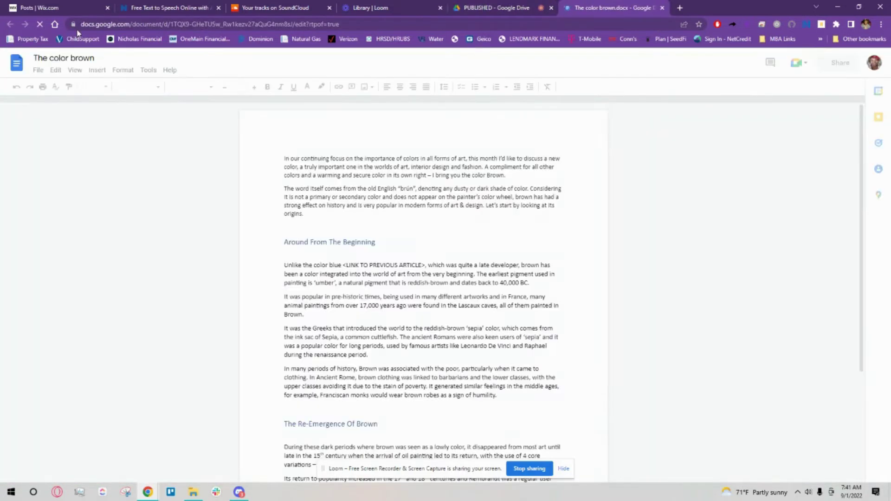
key(ctrl+w)
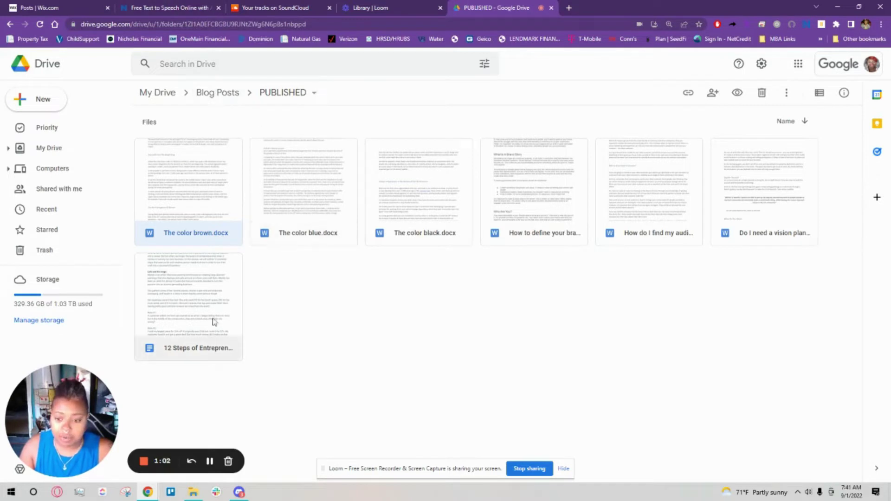
key(h)
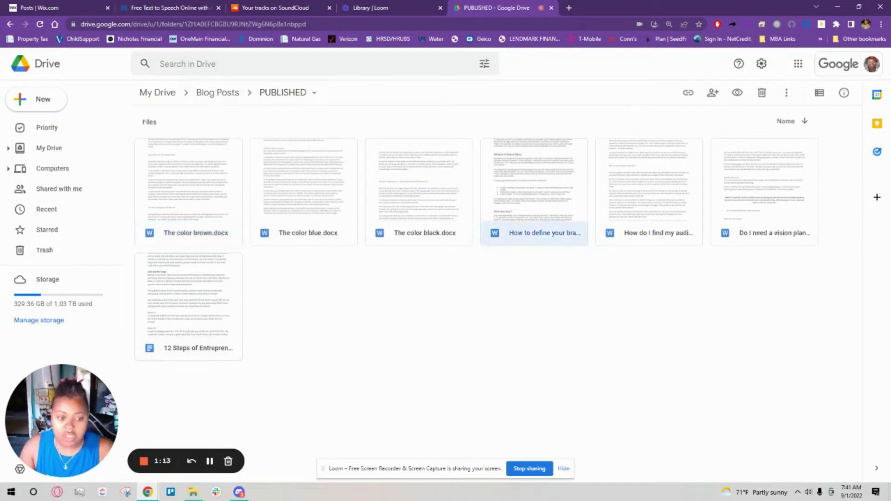
double_click(199, 188)
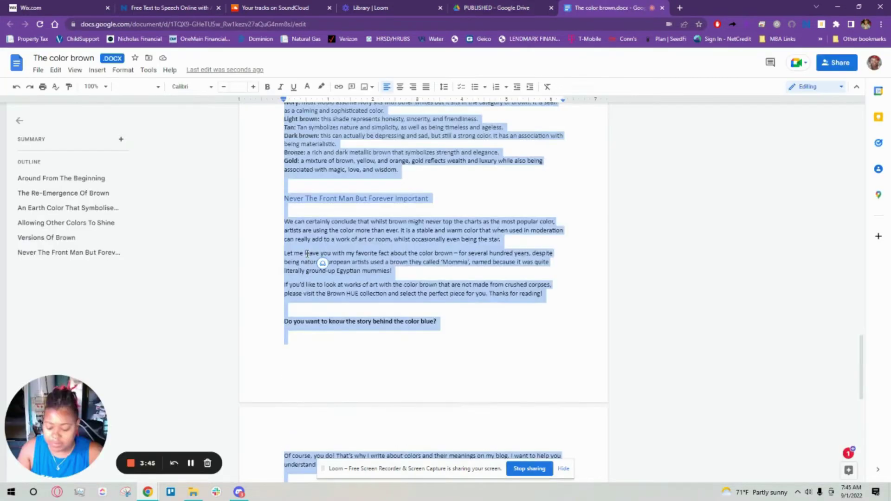
click(463, 5)
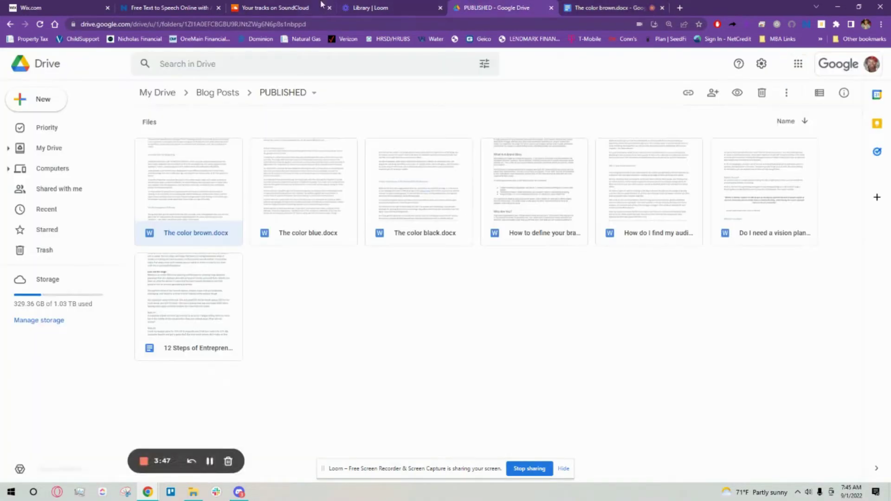
click(187, 5)
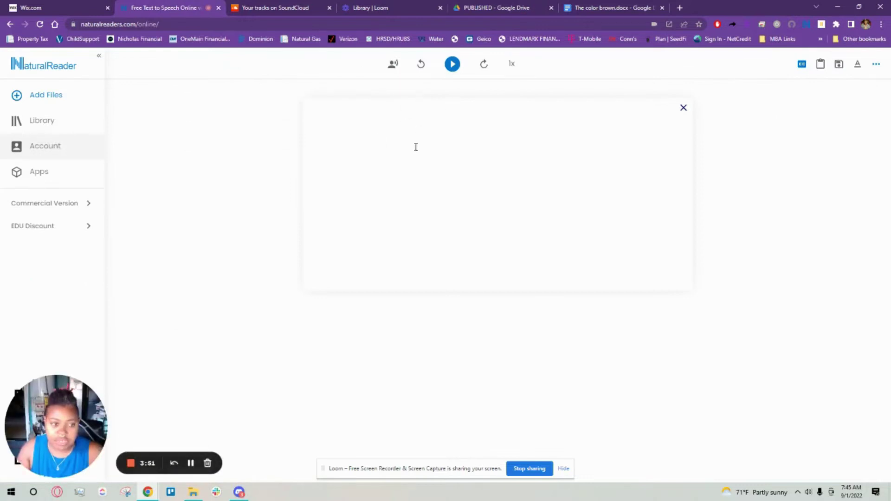
Paste the color brown article into NaturalReader and play it briefly to test
click(406, 130)
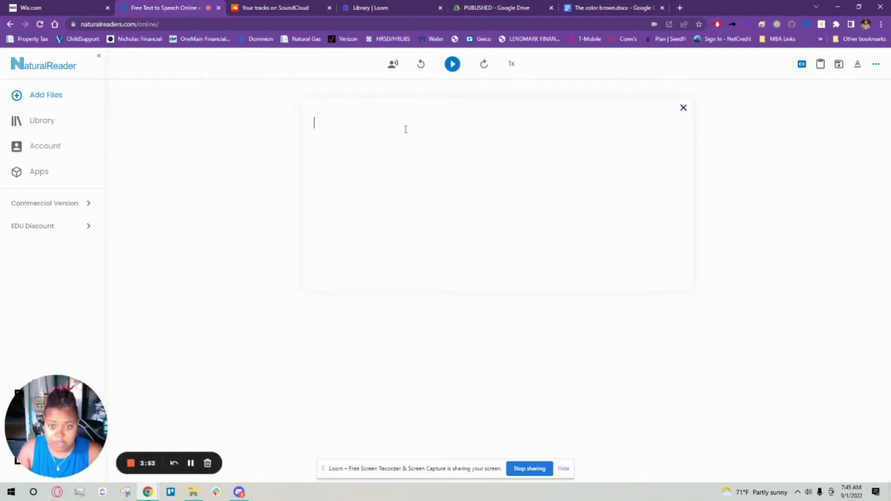
key(ctrl+v)
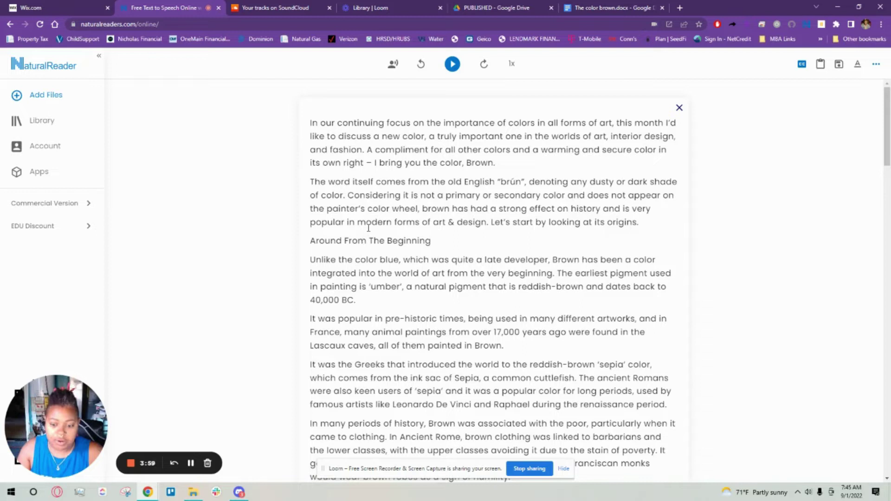
click(453, 65)
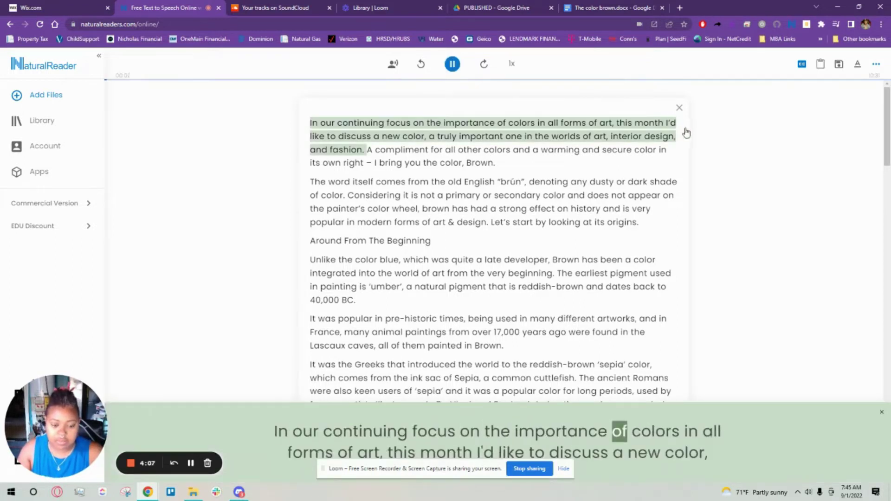
click(449, 69)
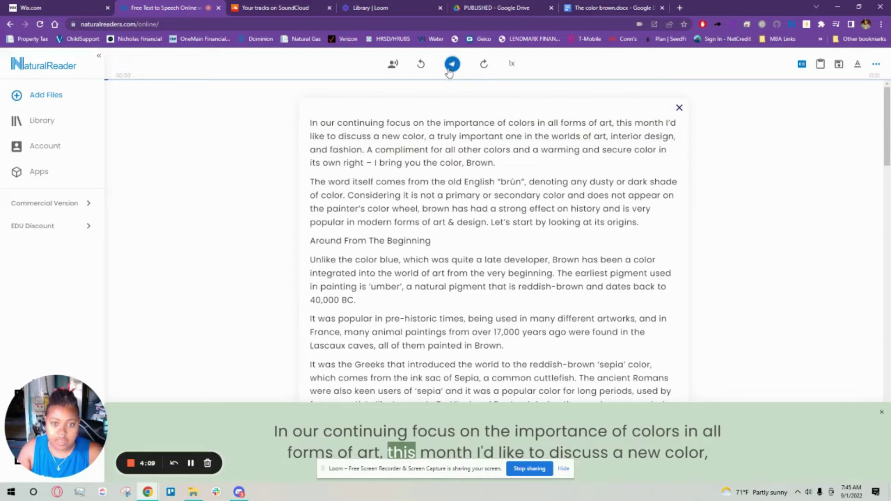
Add '-- -- --' before the first paragraph and replay the article, pausing at 'Unlike the color blue'
click(316, 109)
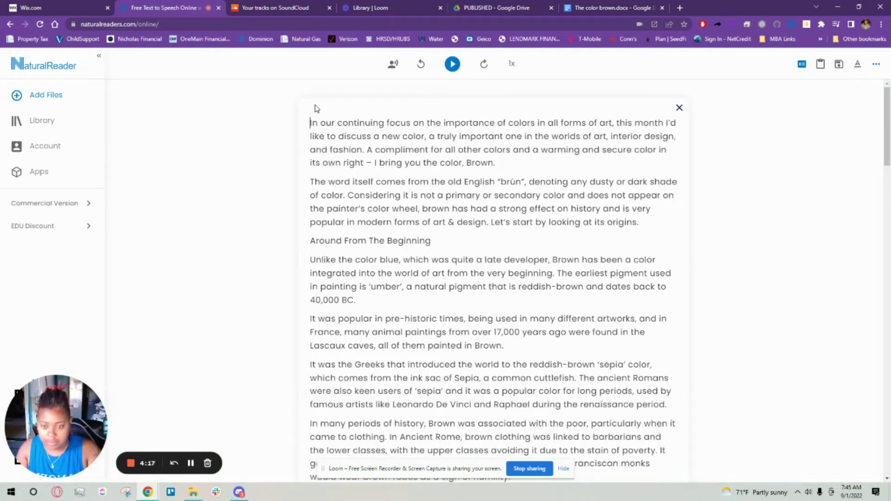
text(-- -- --)
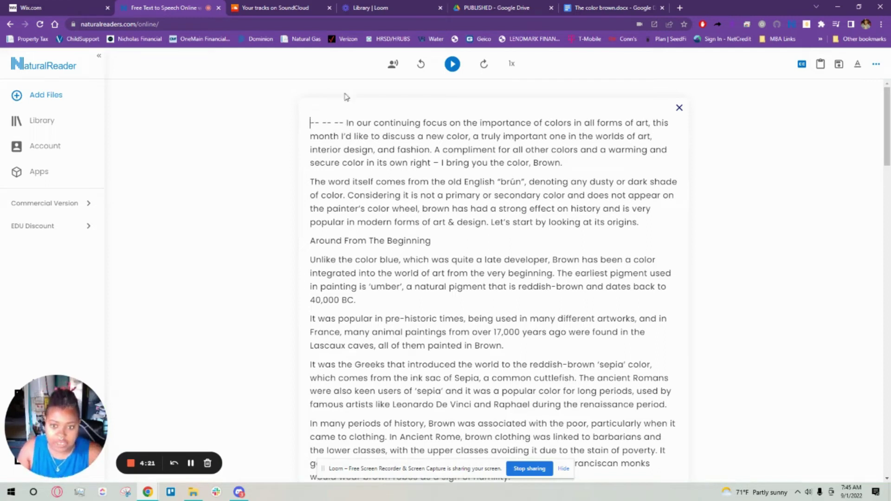
click(453, 64)
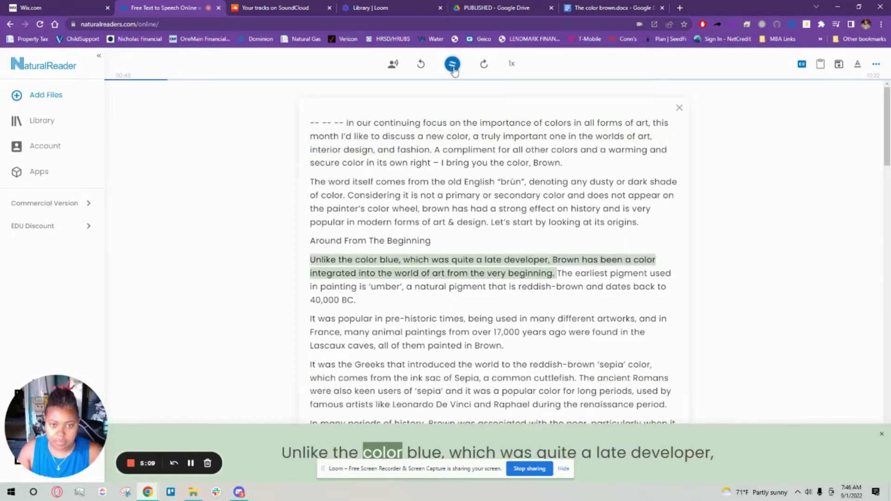
click(453, 65)
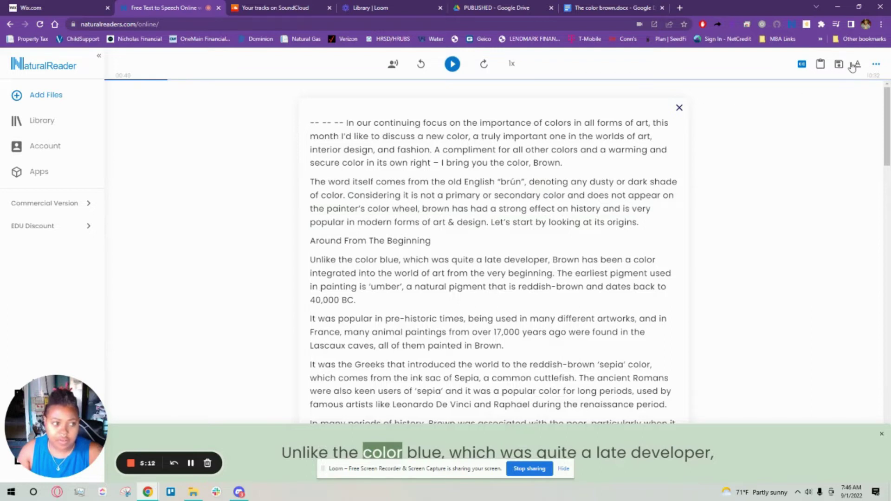
Convert the color brown article to MP3, download it, and go to SoundCloud's Your tracks page
click(874, 69)
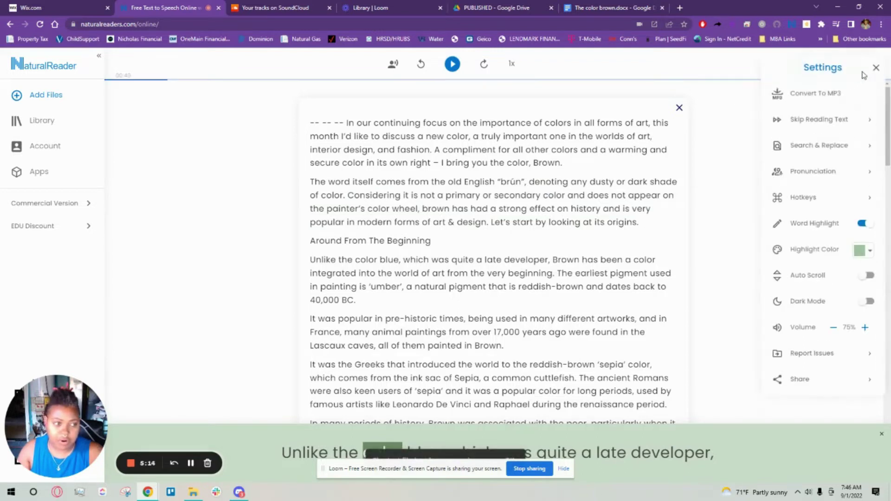
click(817, 103)
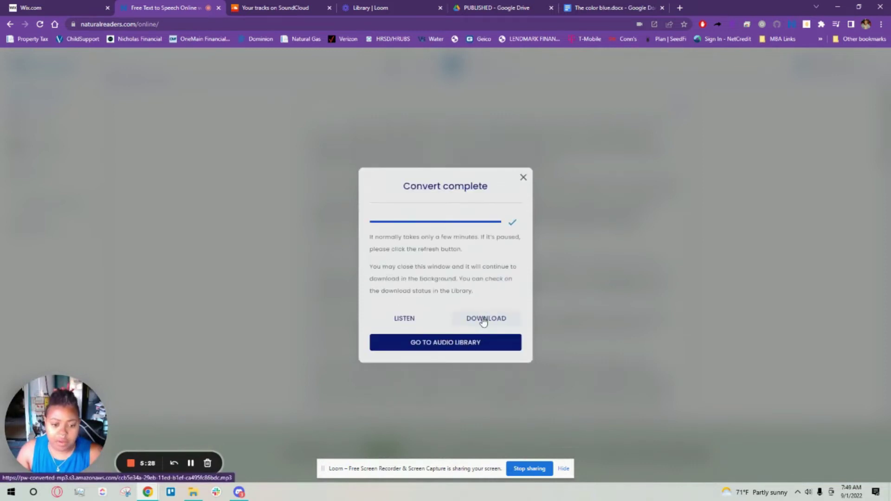
click(483, 320)
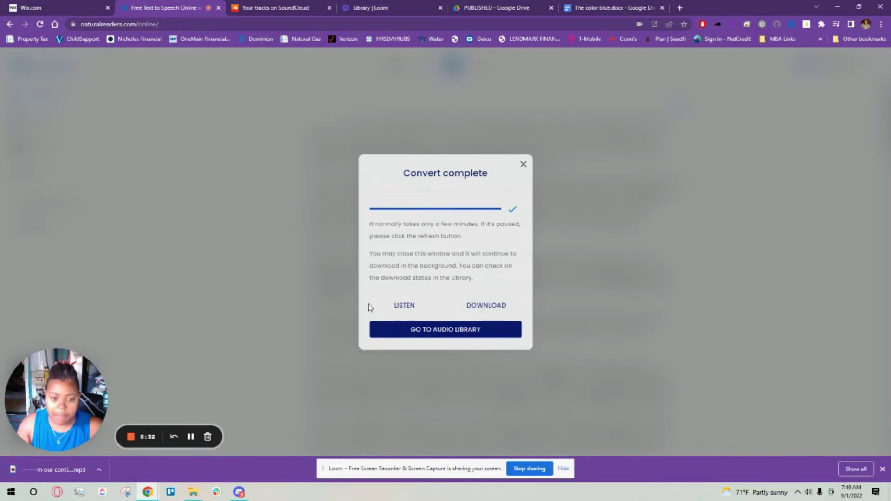
click(275, 5)
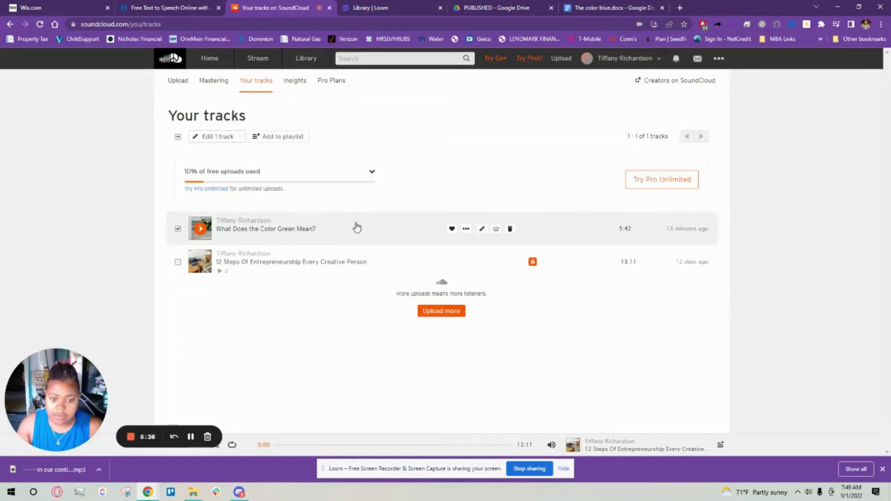
In SoundCloud's upload file picker, delete the old color green audio and move the new MP3 into Blog Post Audio
click(451, 318)
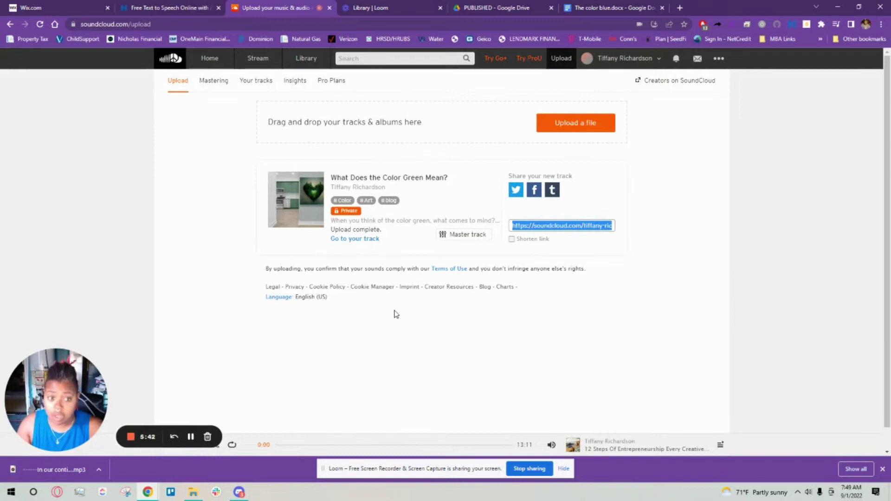
click(574, 128)
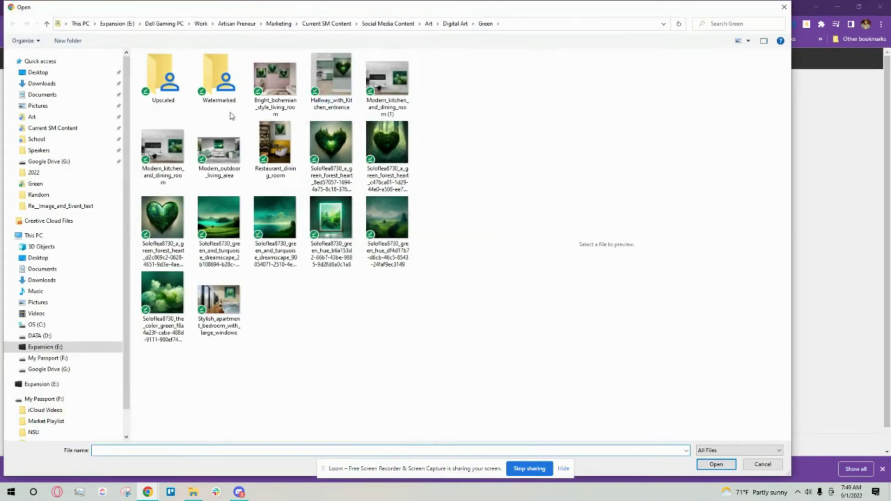
click(60, 84)
click(155, 92)
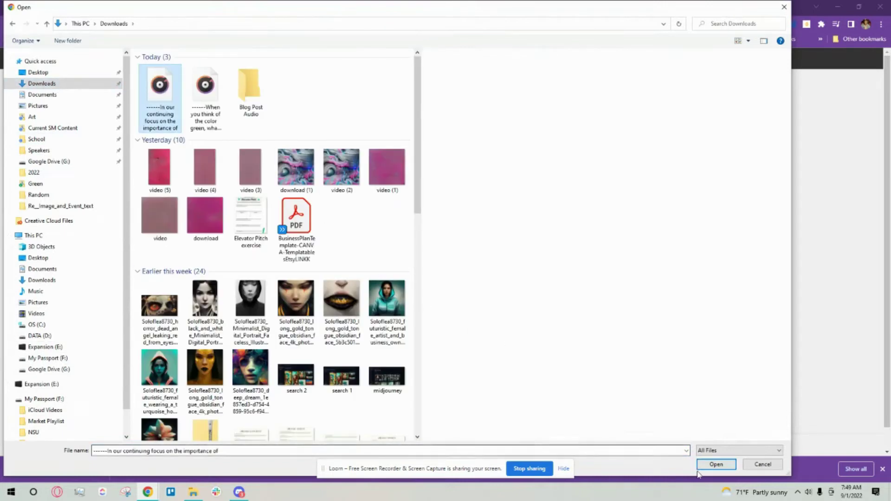
click(210, 116)
key(Delete)
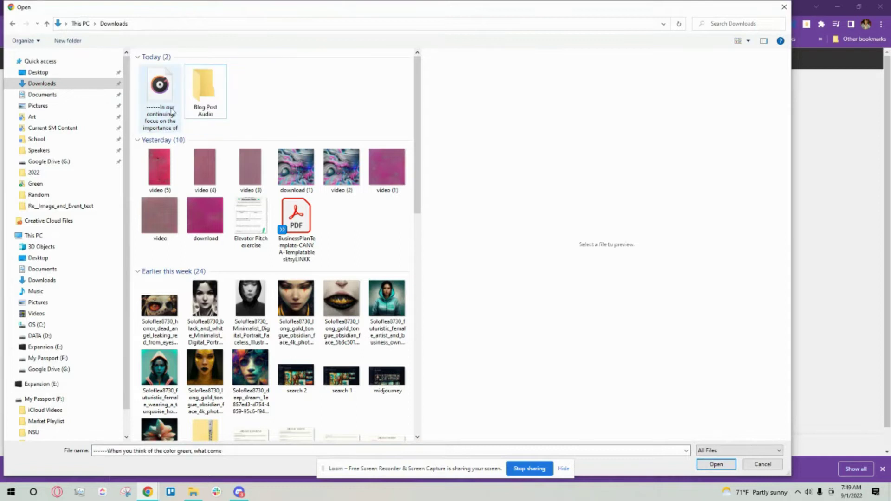
drag(170, 108, 205, 91)
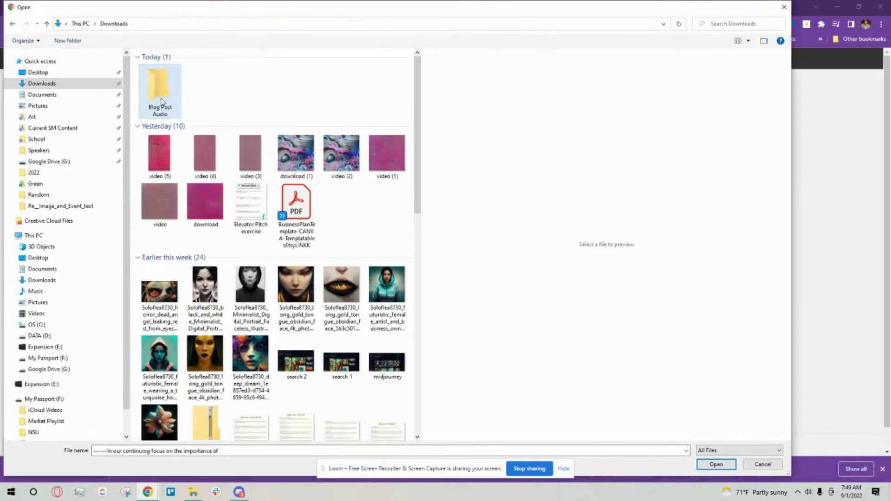
Upload the first audio file from the Blog Post Audio folder
double_click(162, 102)
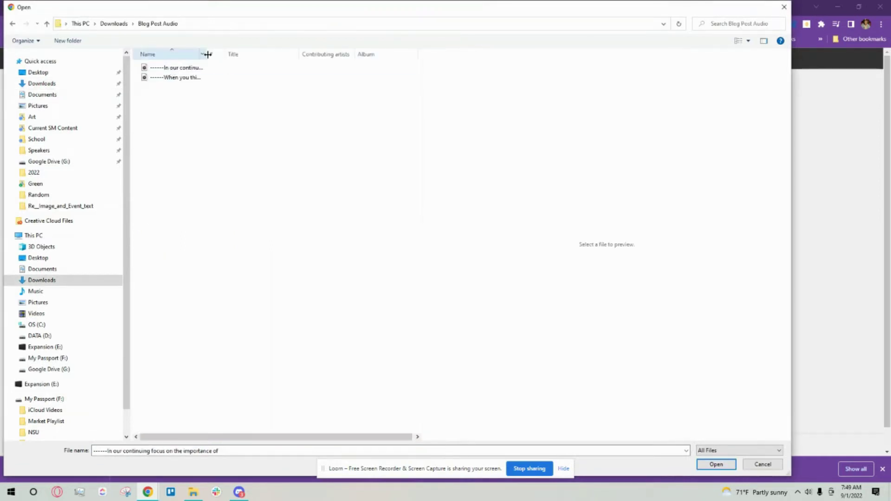
drag(207, 54, 342, 53)
click(181, 69)
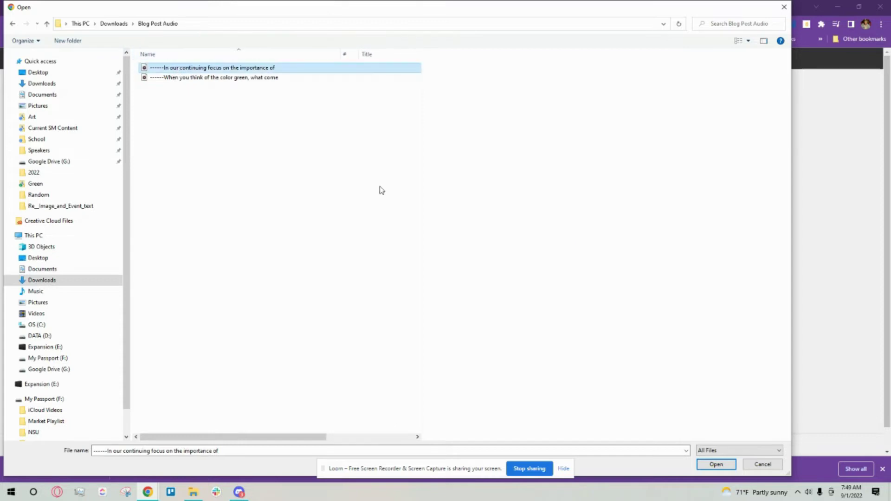
click(729, 467)
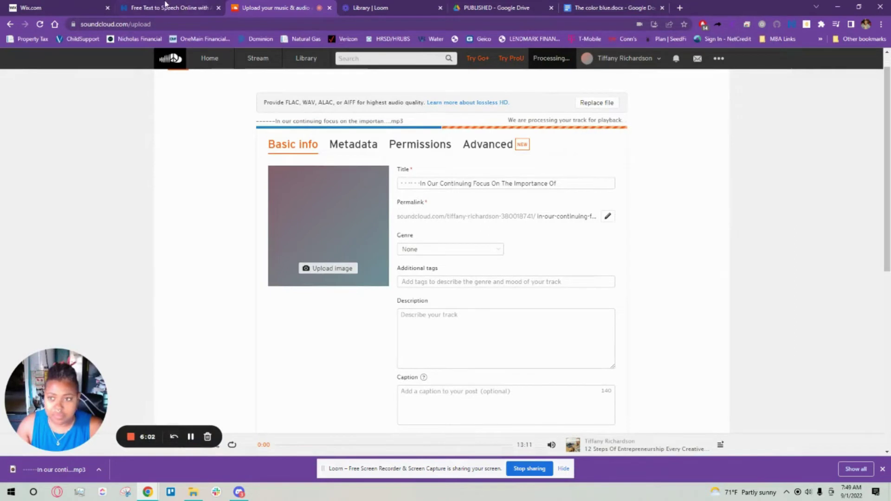
Publish the updated 'What Does the Color Green Mean?' post in Wix
click(64, 5)
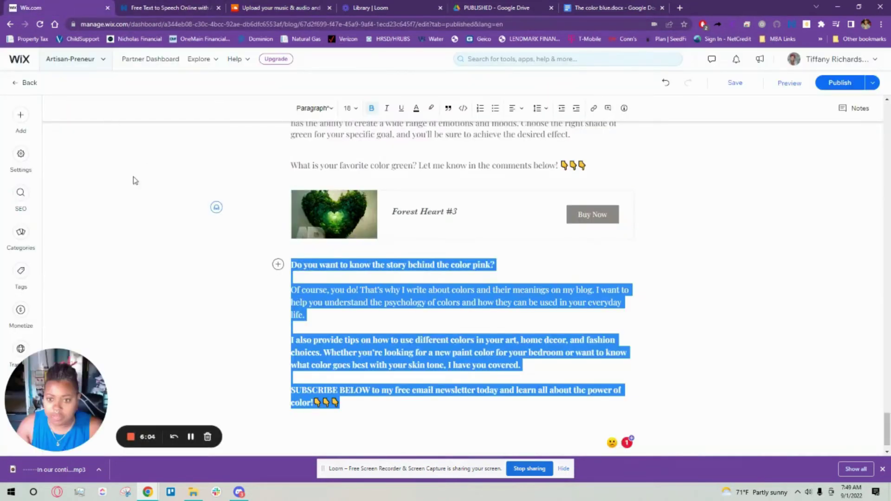
scroll(565, 136, up, 20)
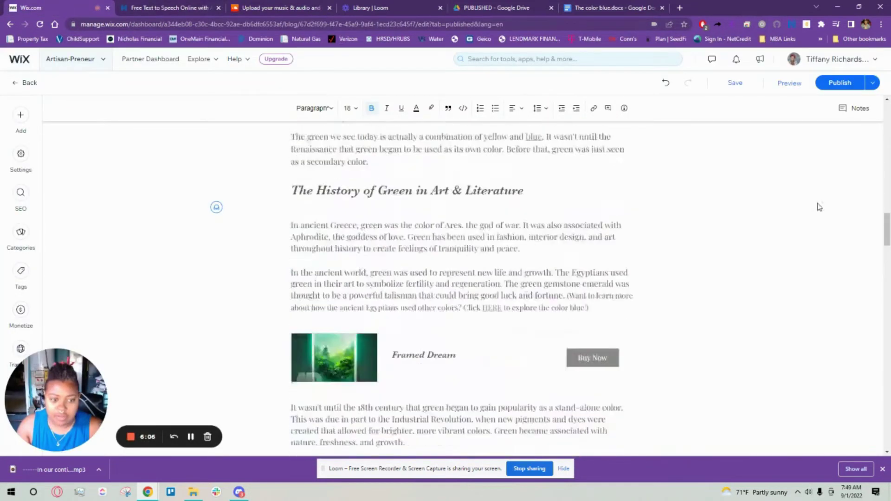
scroll(854, 195, up, 5)
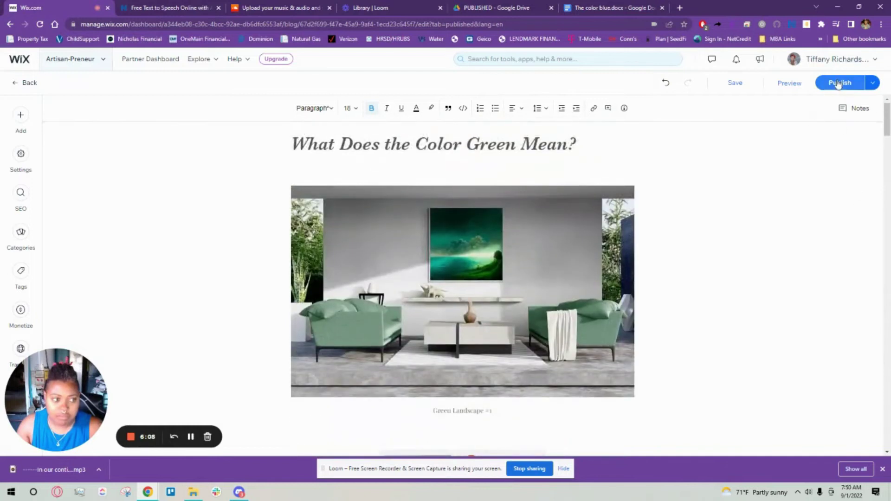
click(839, 83)
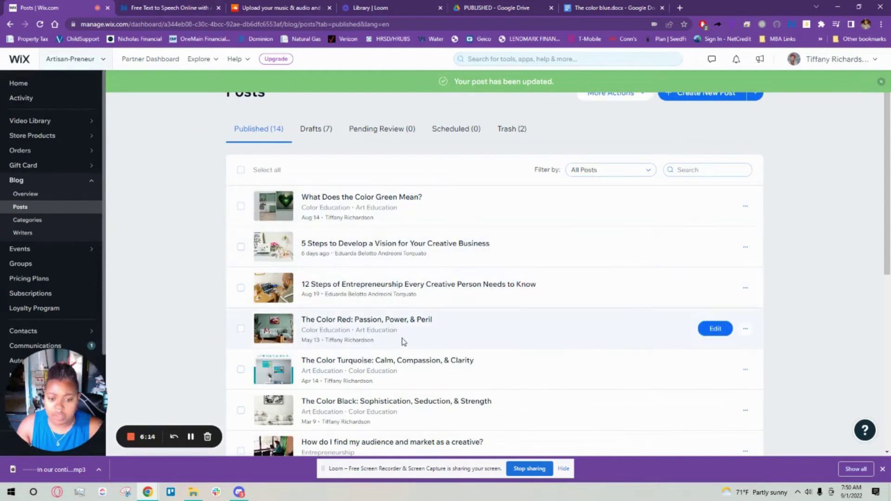
Open The Color Blue post and copy its title
scroll(389, 341, down, 3)
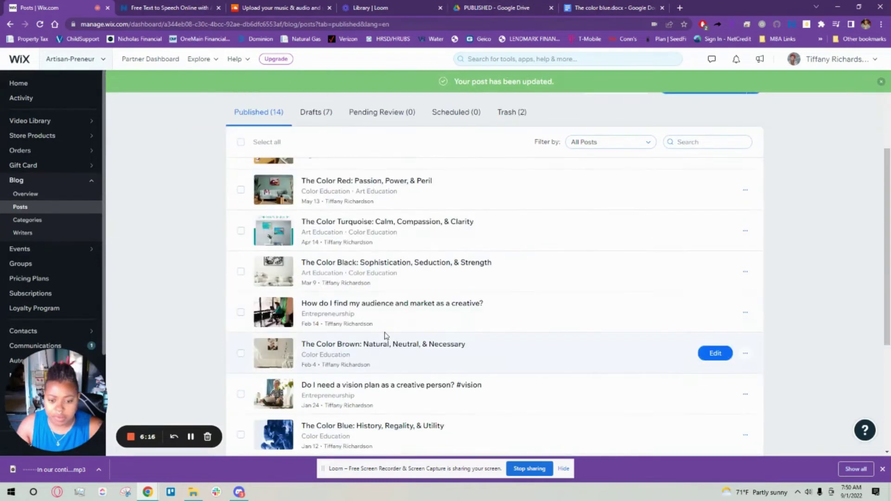
scroll(380, 380, down, 2)
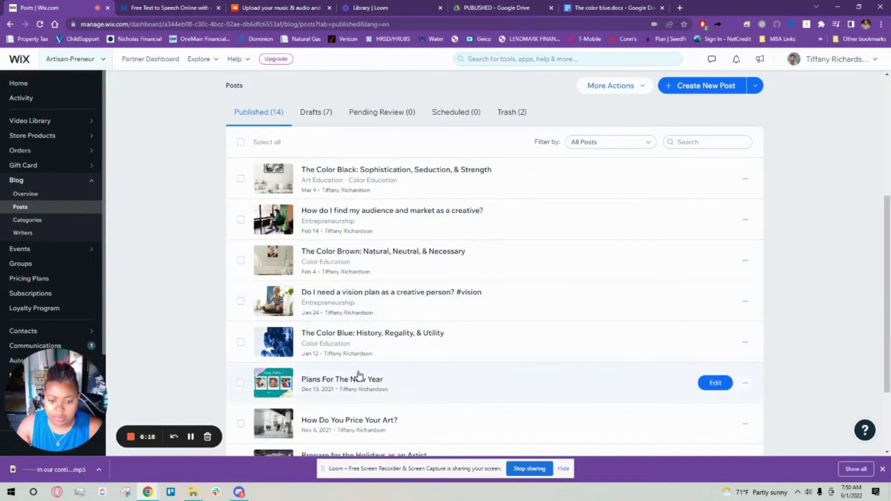
click(361, 334)
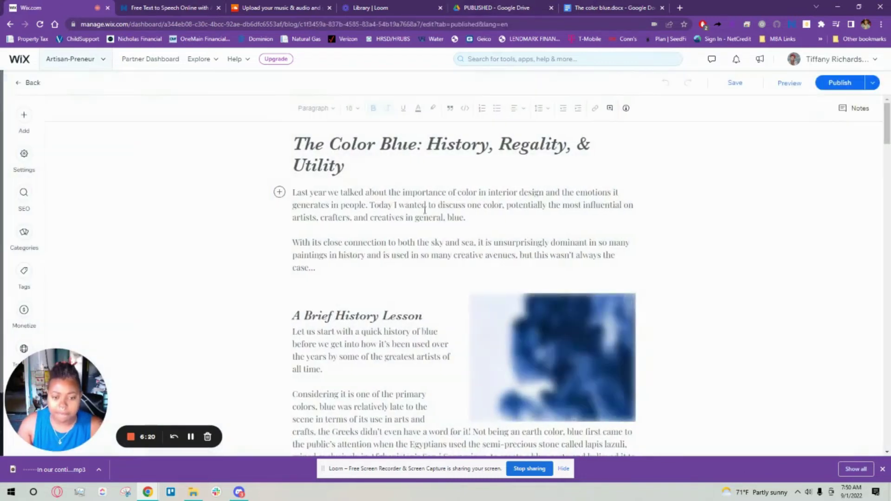
drag(342, 165, 293, 150)
key(ctrl+c)
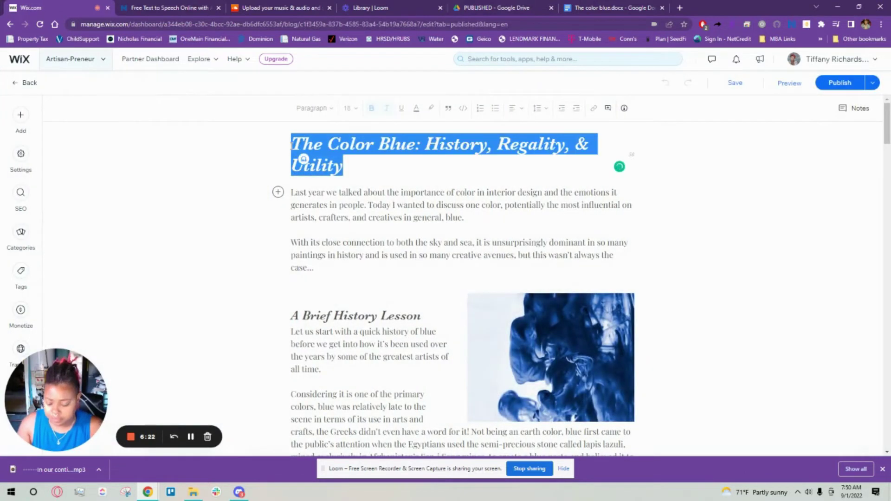
click(287, 6)
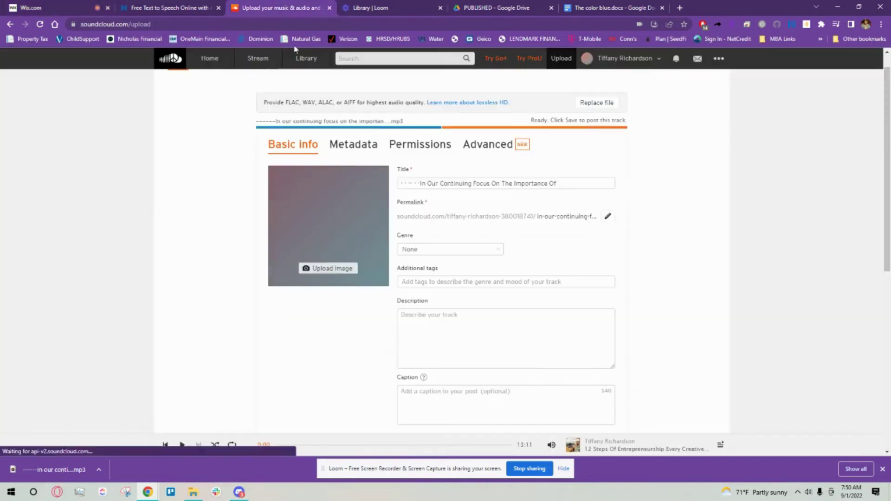
Title the track 'The Color Blue: History, Regality, & Utility', genre Audiobooks, tags 'Color #blue #art #blog'
triple_click(466, 184)
key(ctrl+v)
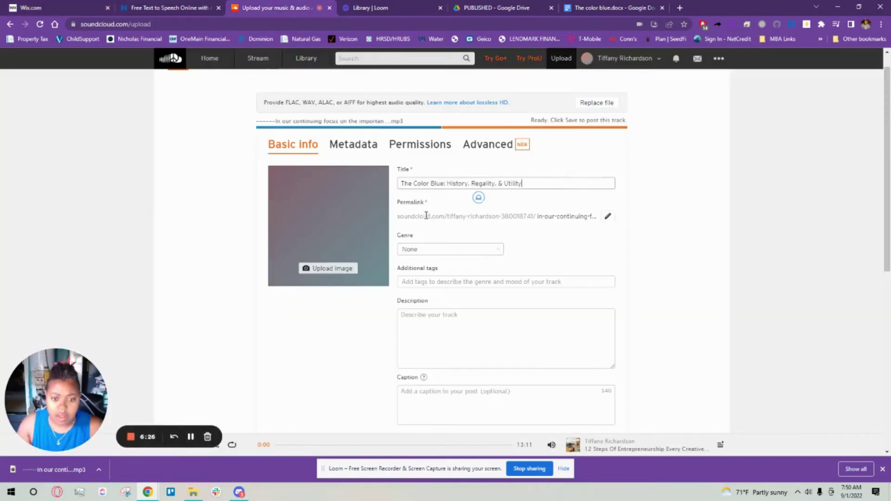
click(464, 254)
scroll(450, 279, down, 8)
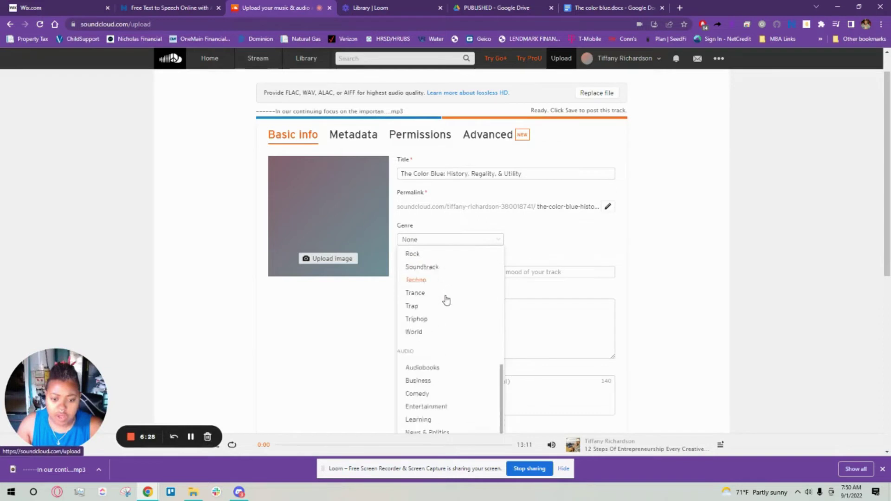
scroll(448, 283, up, 8)
scroll(445, 286, down, 10)
click(439, 314)
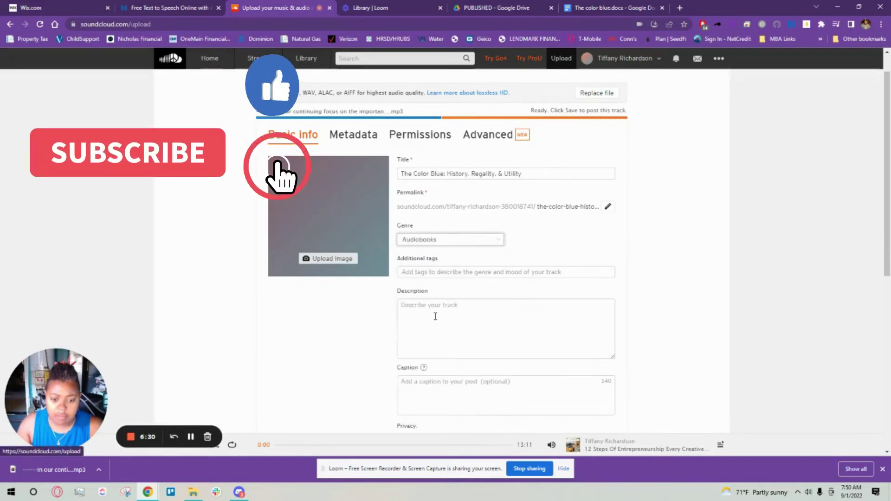
click(420, 272)
text(Col)
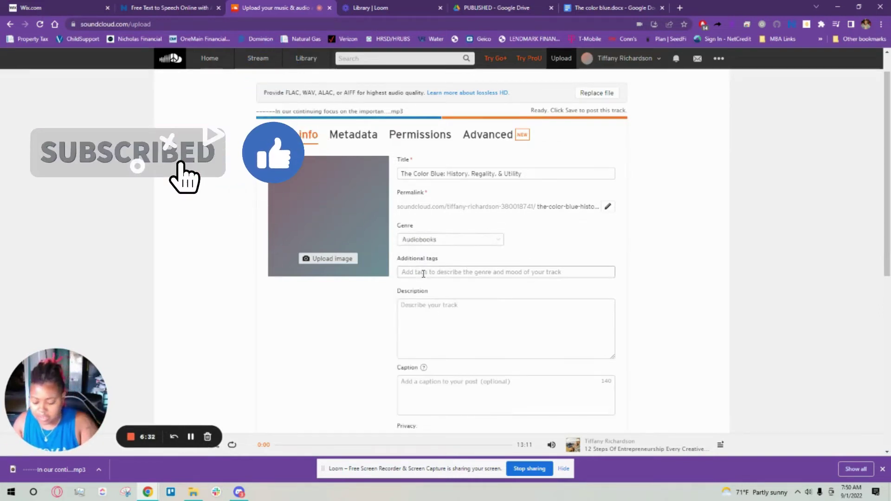
text(or #b)
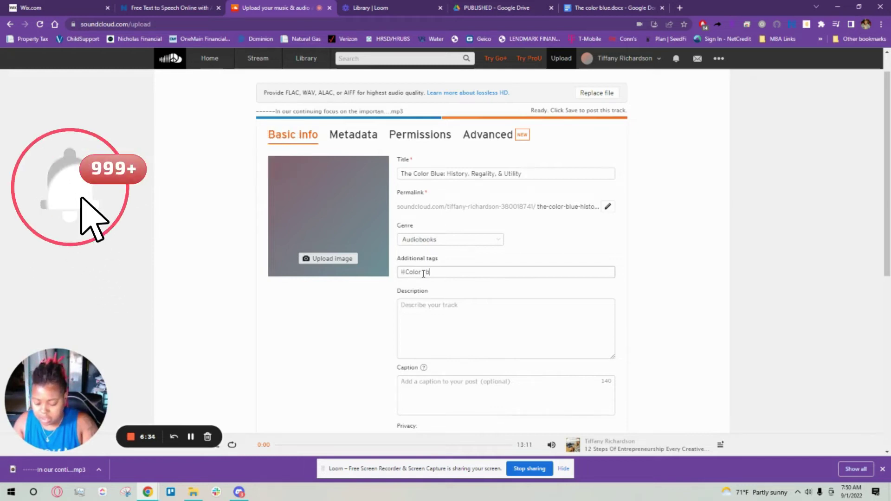
text(lue #art #)
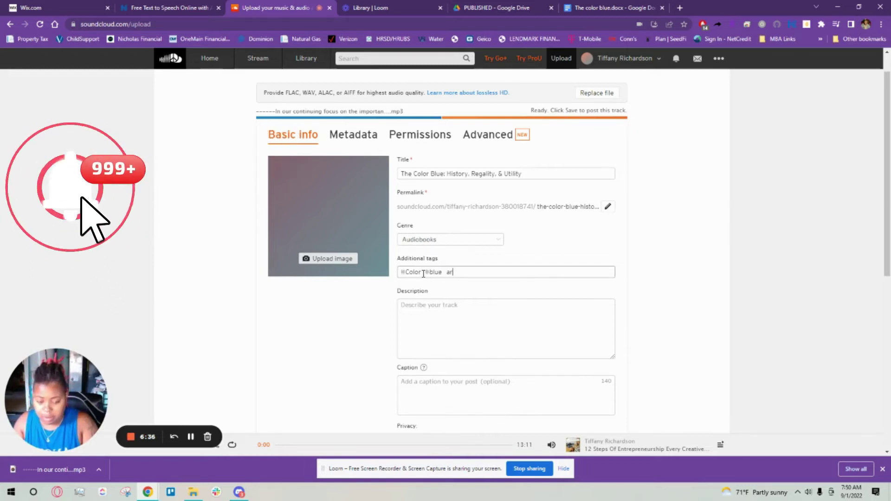
text(blog)
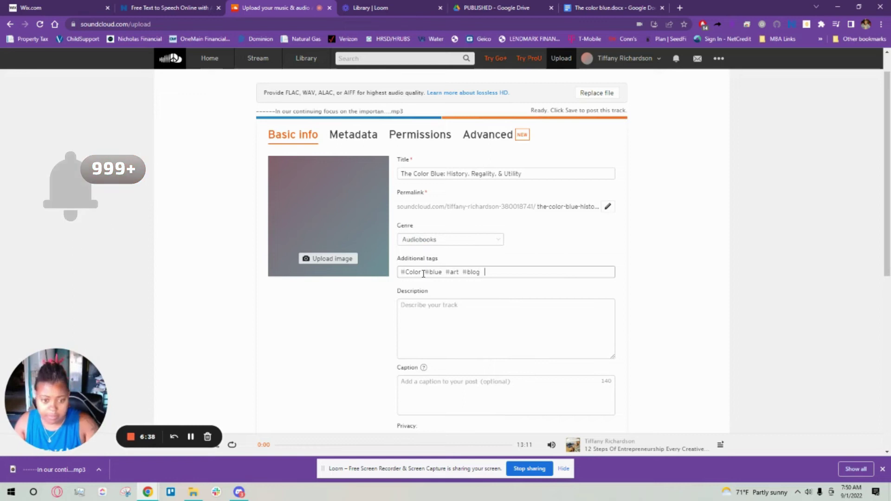
Copy the Wix post's two opening paragraphs and paste them as the track description
click(430, 305)
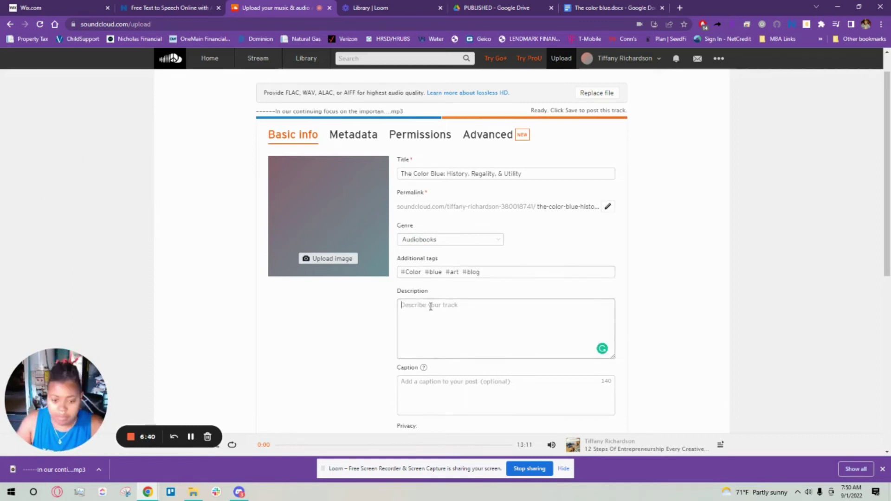
click(64, 4)
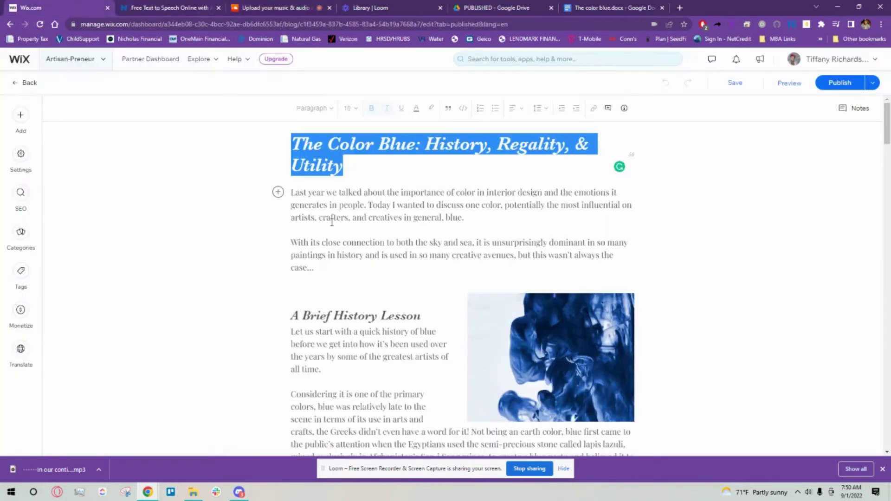
drag(291, 192, 345, 269)
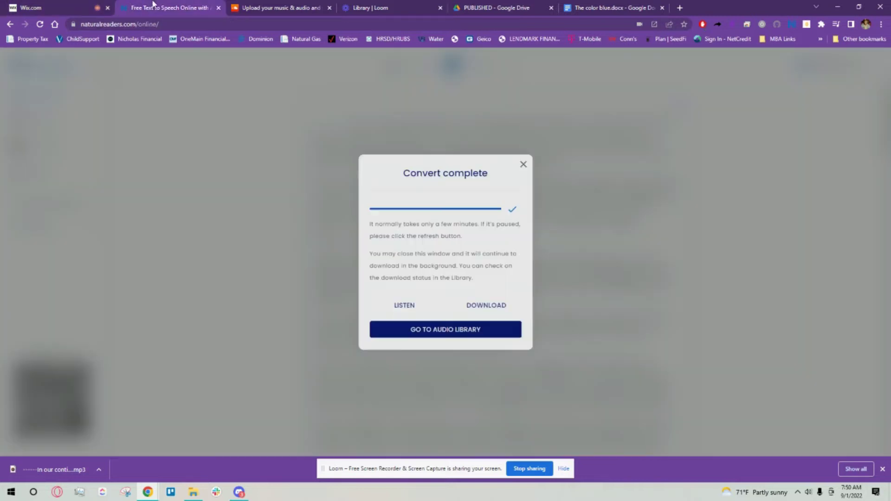
click(153, 6)
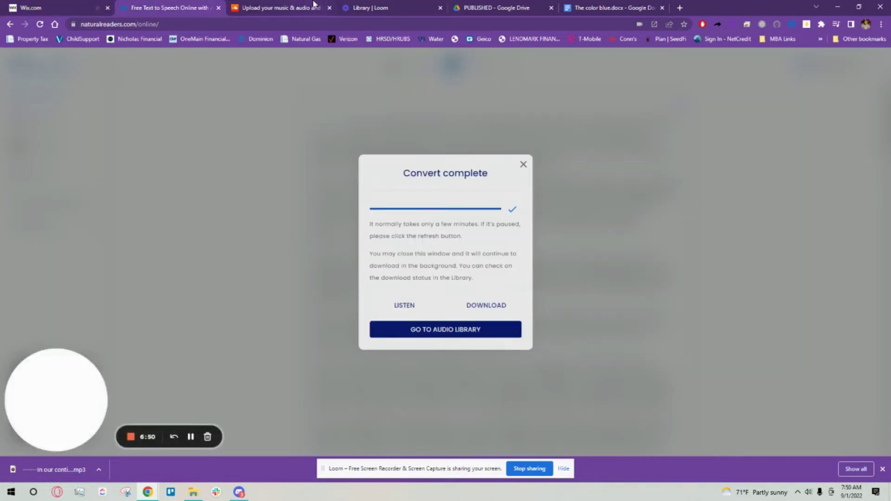
click(313, 4)
click(509, 325)
key(ctrl+v)
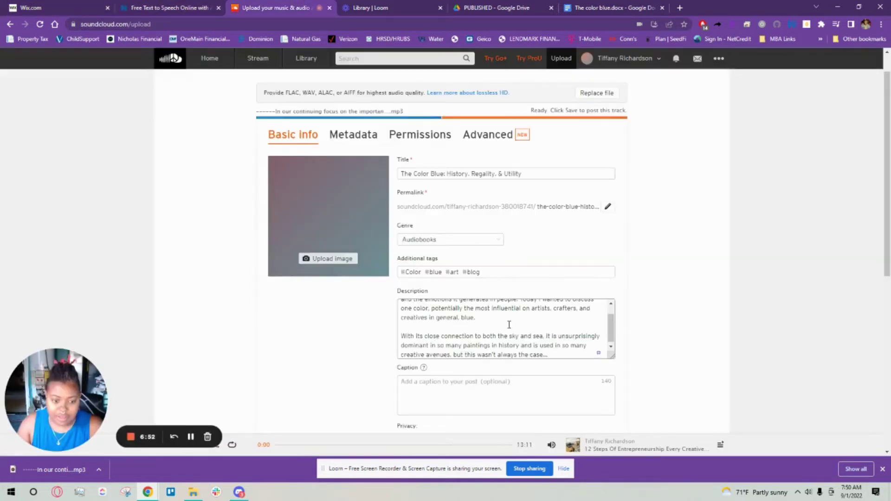
scroll(464, 302, down, 4)
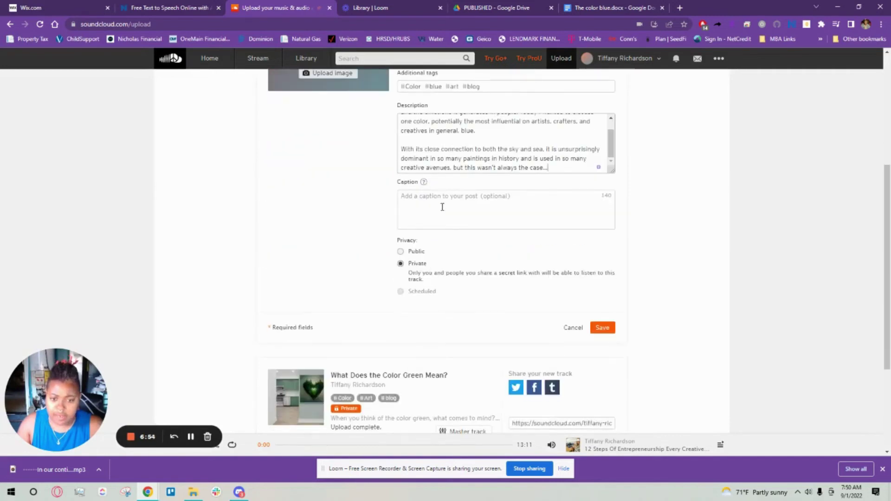
scroll(374, 219, up, 5)
click(73, 6)
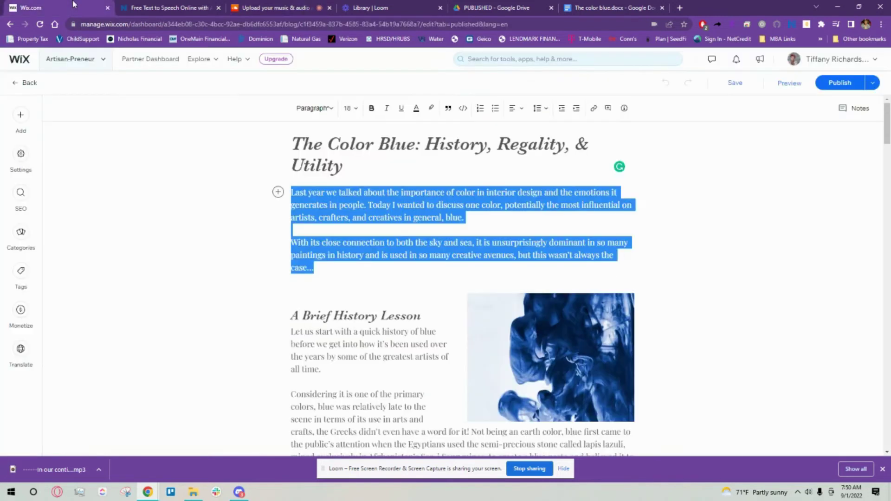
key(ctrl+3)
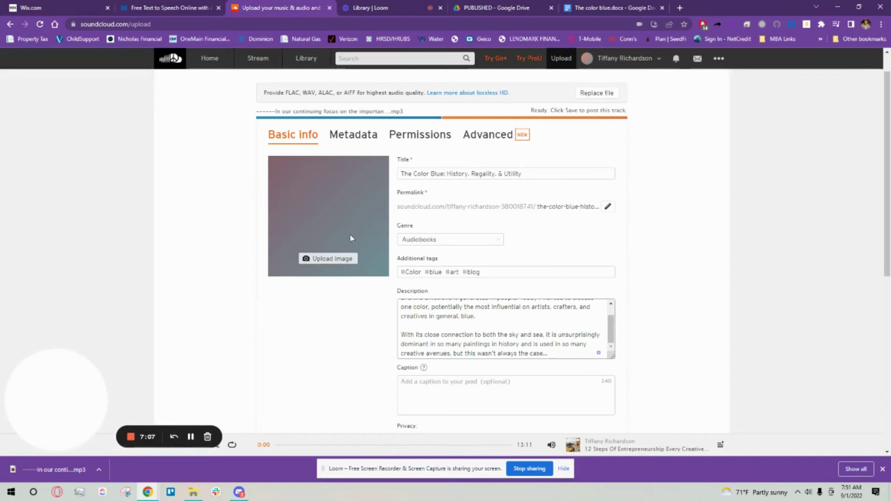
Set Warm_sunlit_rustic_room from the Art > Blue HUE folder as the track artwork
click(343, 258)
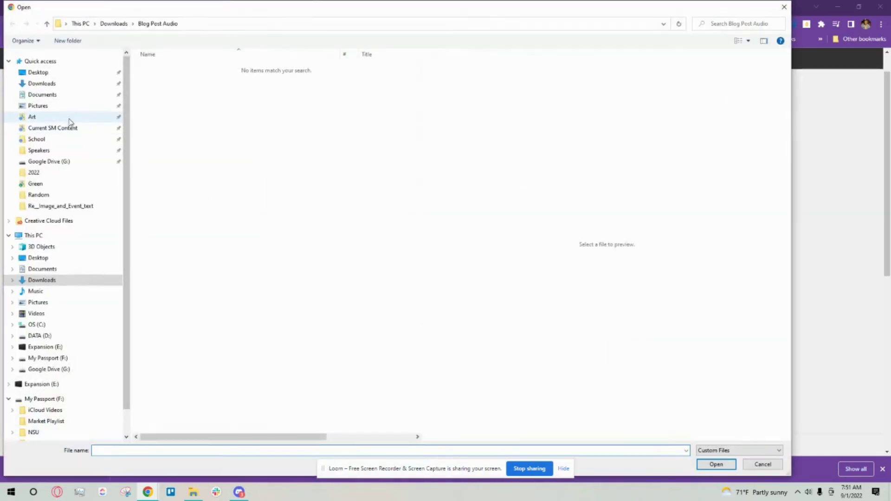
click(64, 118)
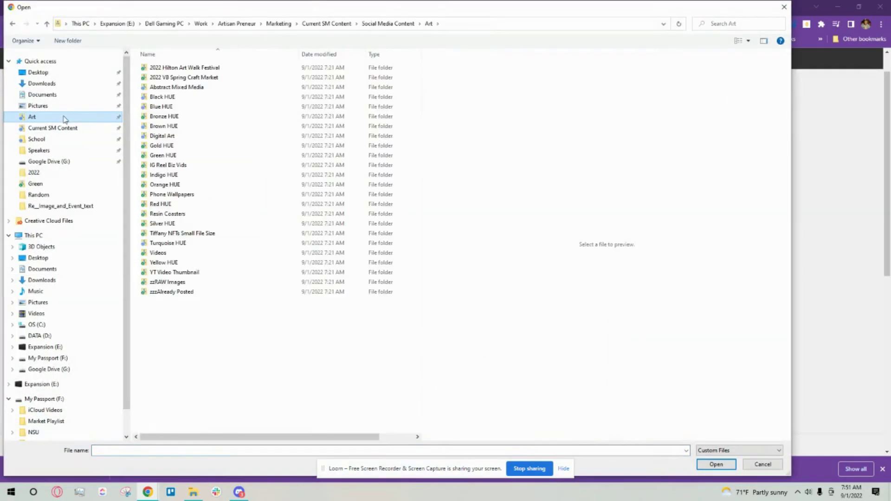
double_click(162, 108)
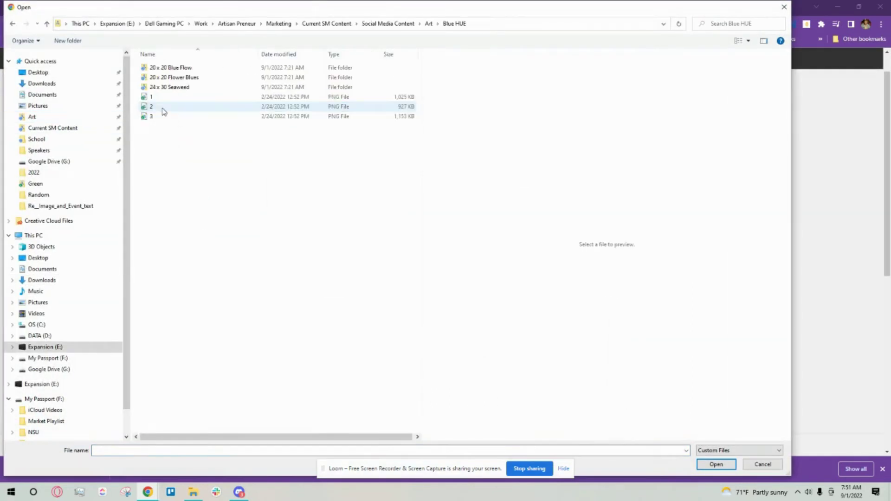
click(157, 79)
double_click(153, 80)
click(214, 81)
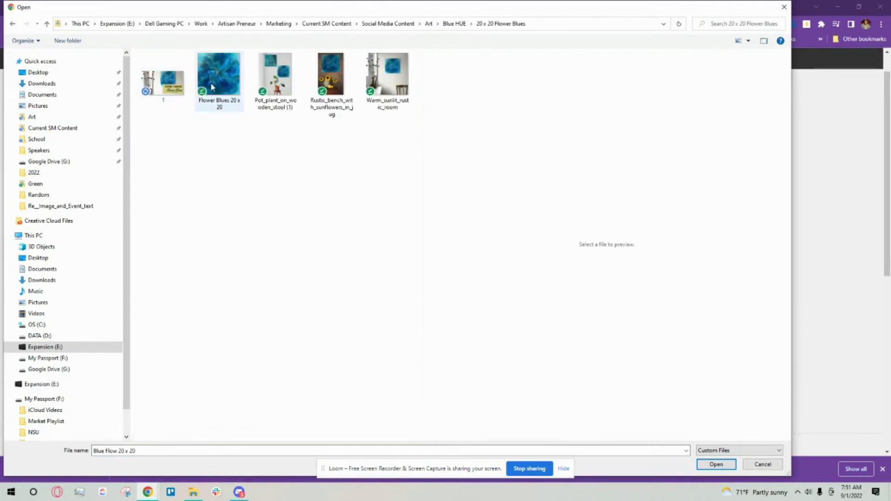
click(391, 89)
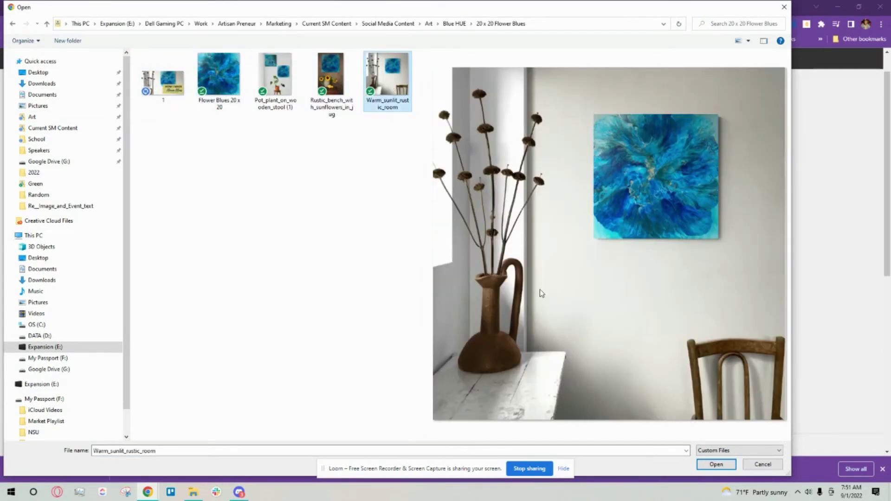
click(724, 461)
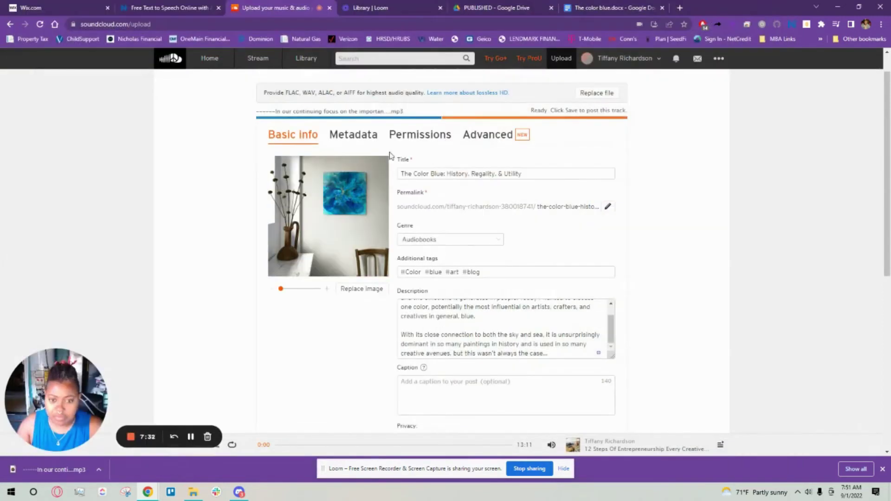
Make The Color Blue track public and save it
scroll(383, 246, down, 3)
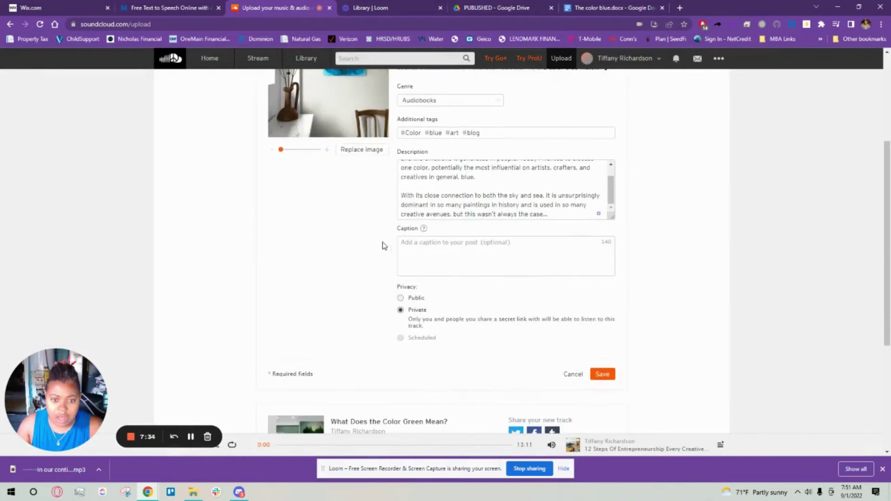
scroll(367, 256, down, 2)
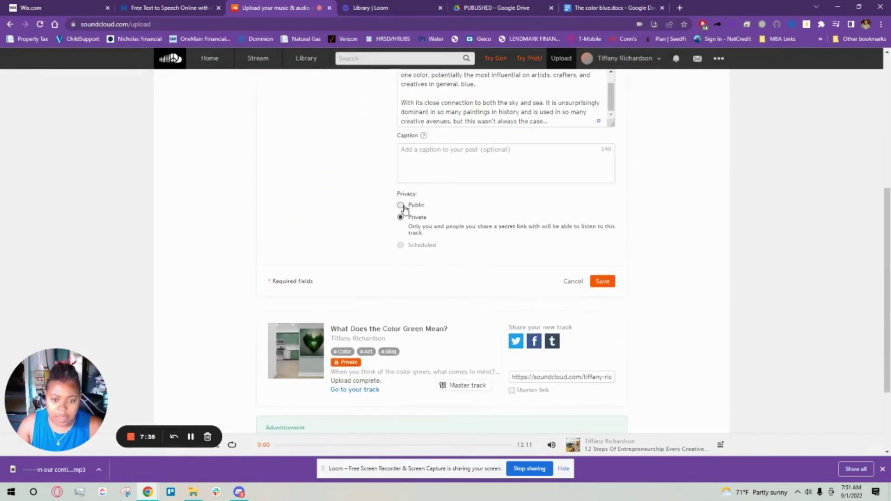
click(400, 205)
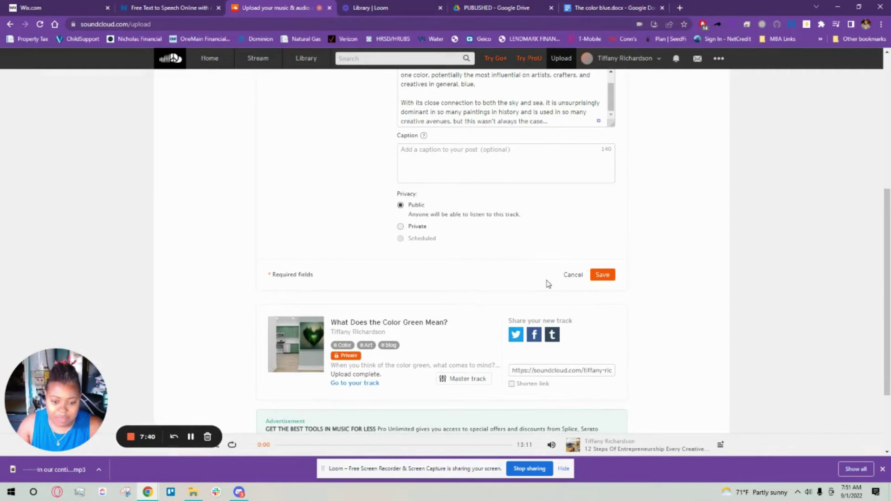
click(602, 275)
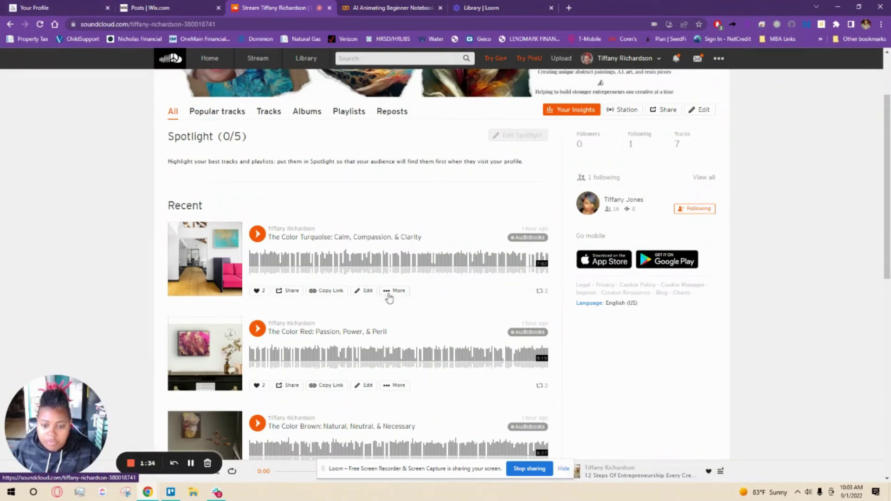
Copy the embed code for The Color Turquoise track from its Share dialog
click(289, 292)
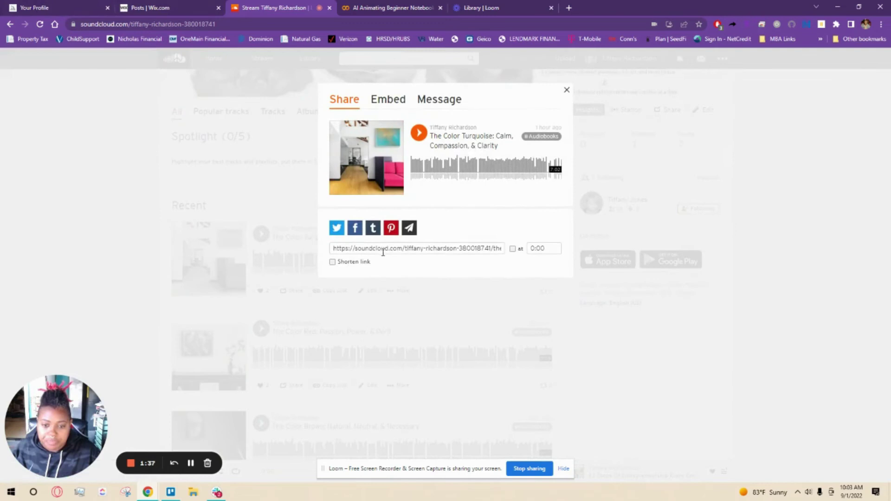
click(388, 99)
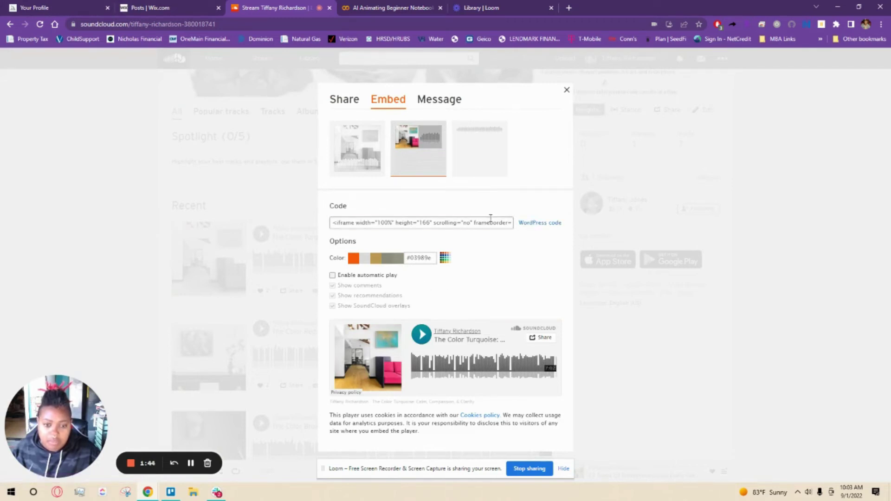
click(490, 219)
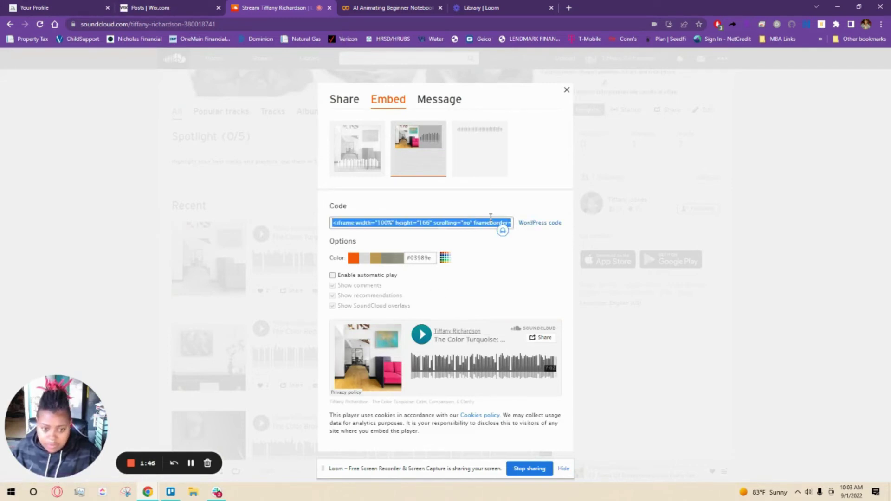
Open The Color Turquoise post for editing from the Wix blog posts list
click(51, 7)
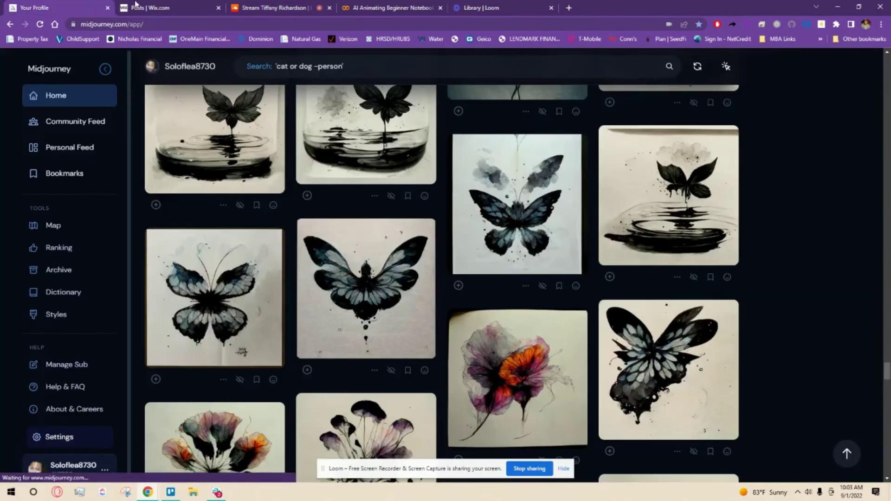
click(119, 8)
click(108, 8)
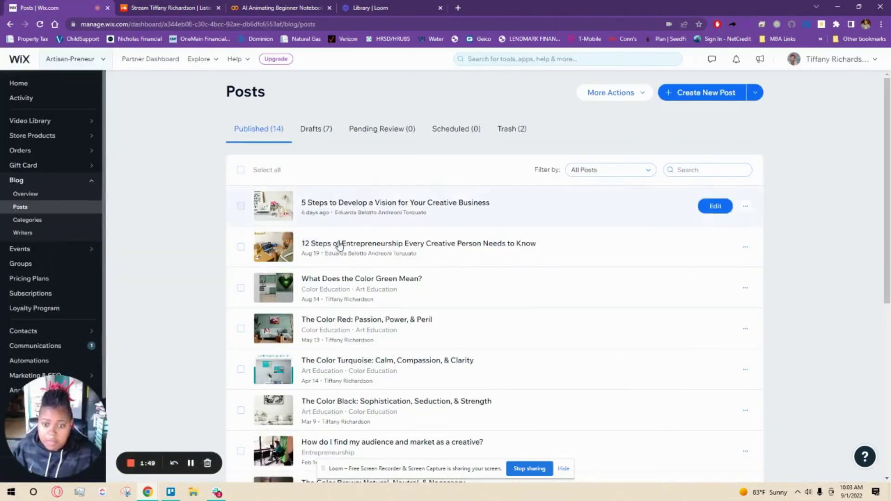
click(381, 366)
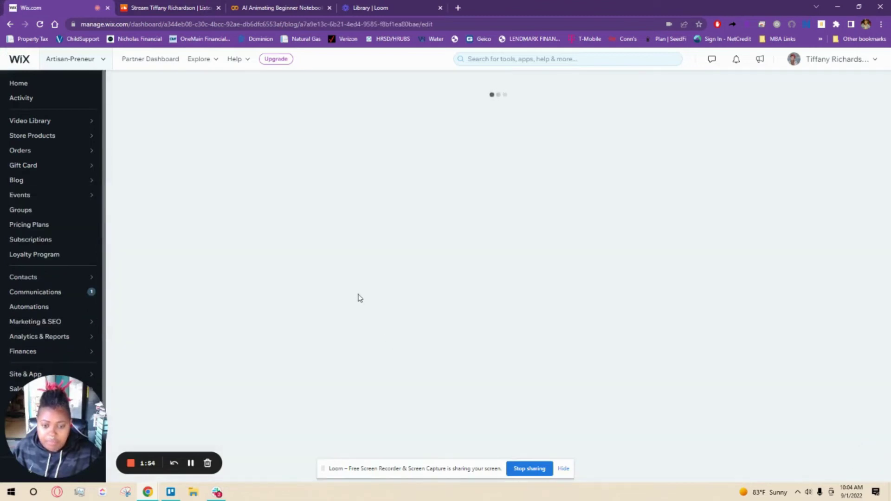
Insert an HTML code block below the banner containing the SoundCloud embed code
scroll(384, 294, down, 10)
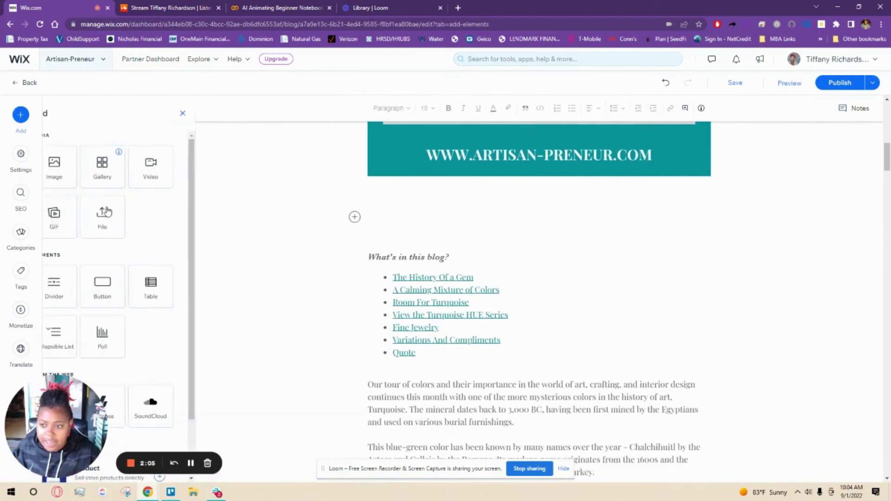
scroll(88, 325, down, 2)
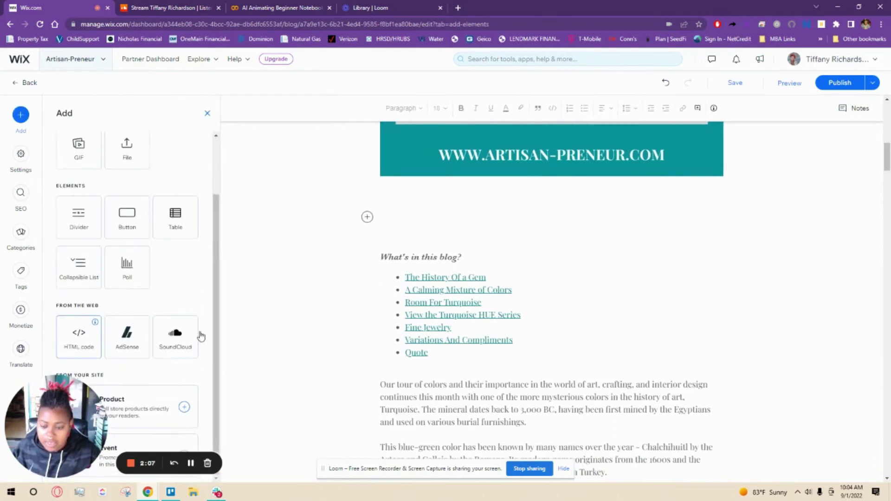
click(78, 335)
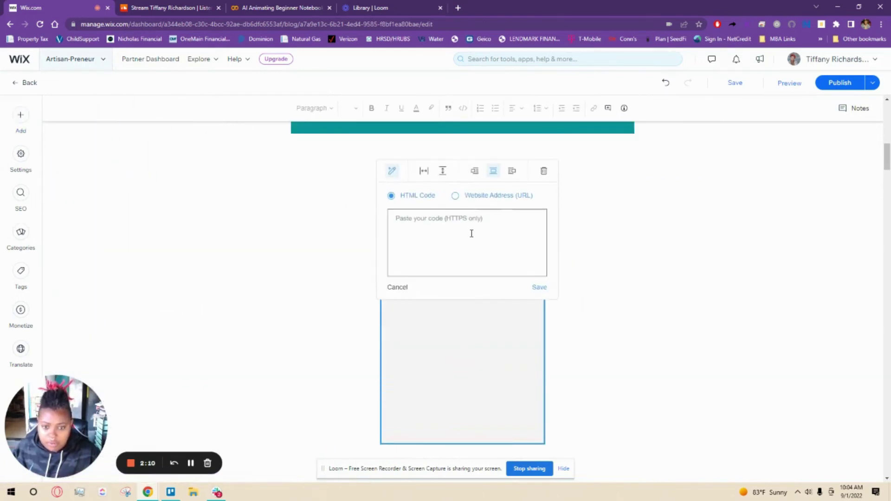
key(ctrl+v)
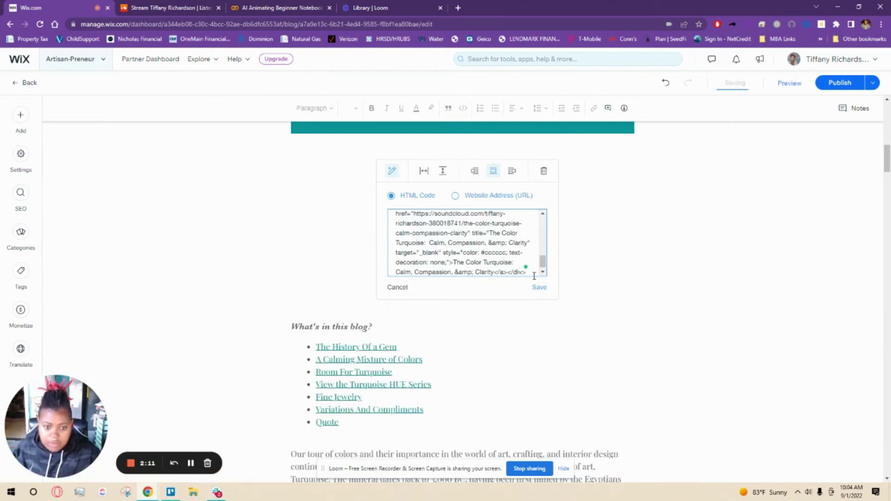
click(540, 288)
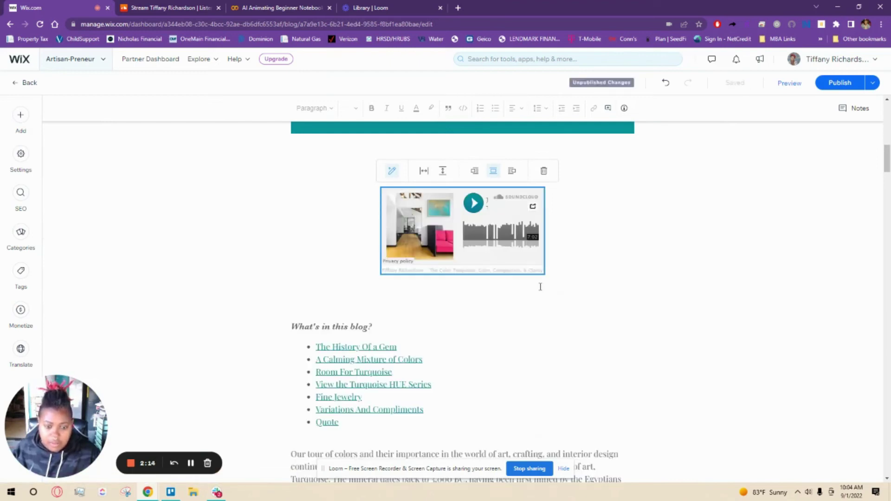
Widen the SoundCloud player to 740
click(421, 172)
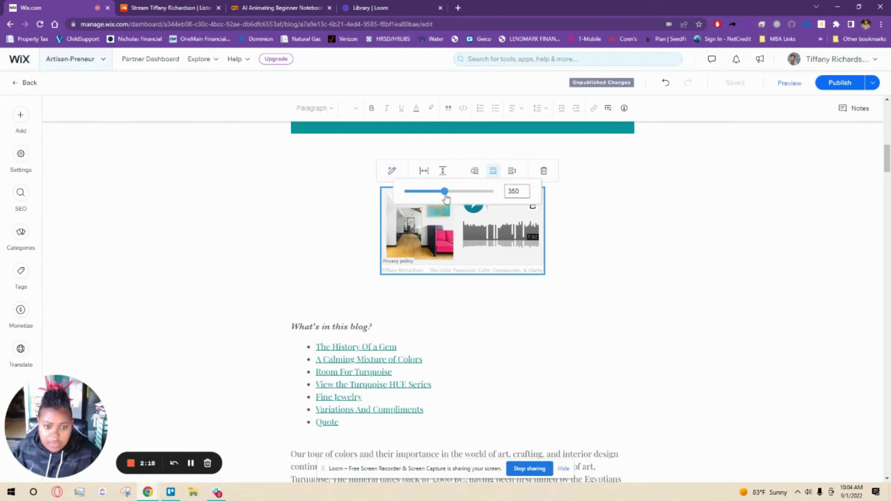
drag(445, 199, 535, 199)
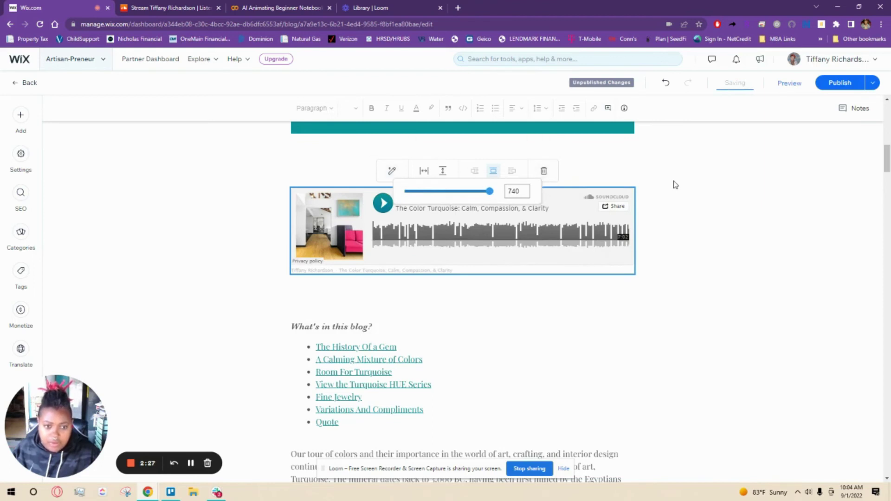
click(479, 295)
Add the line 'Listen to the Blog Post here!' above the SoundCloud player
scroll(469, 195, up, 3)
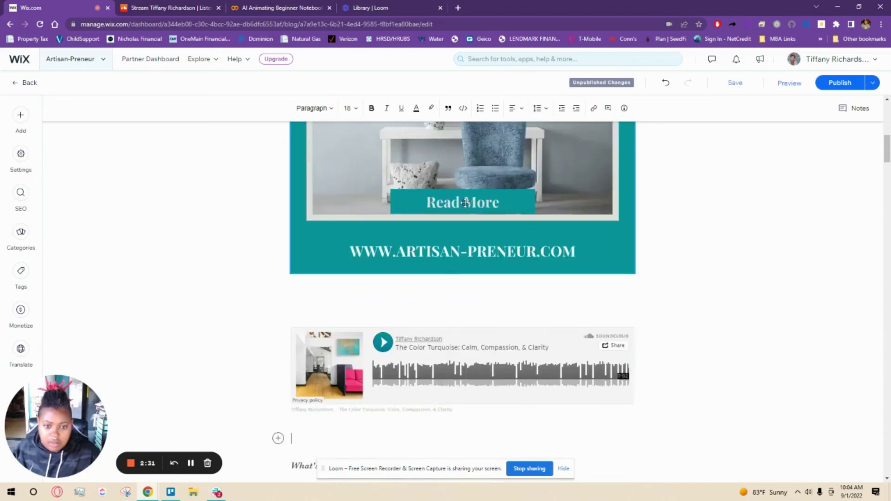
scroll(470, 260, down, 2)
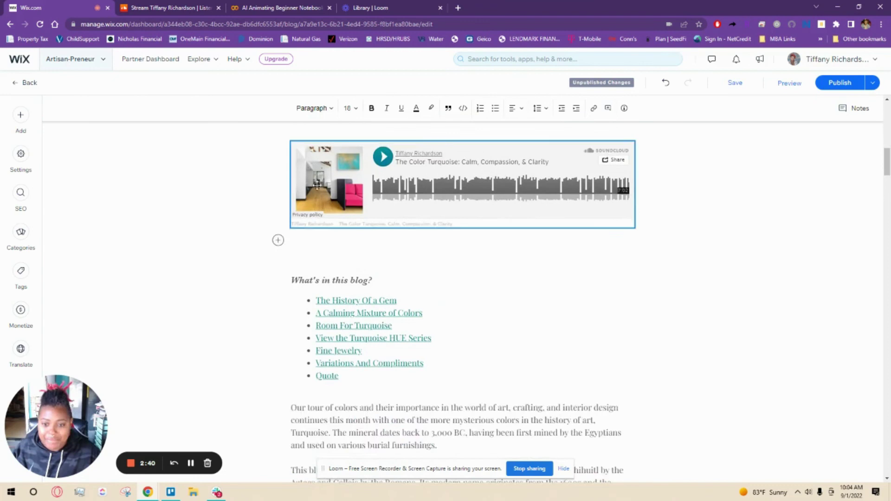
scroll(307, 219, up, 2)
click(319, 211)
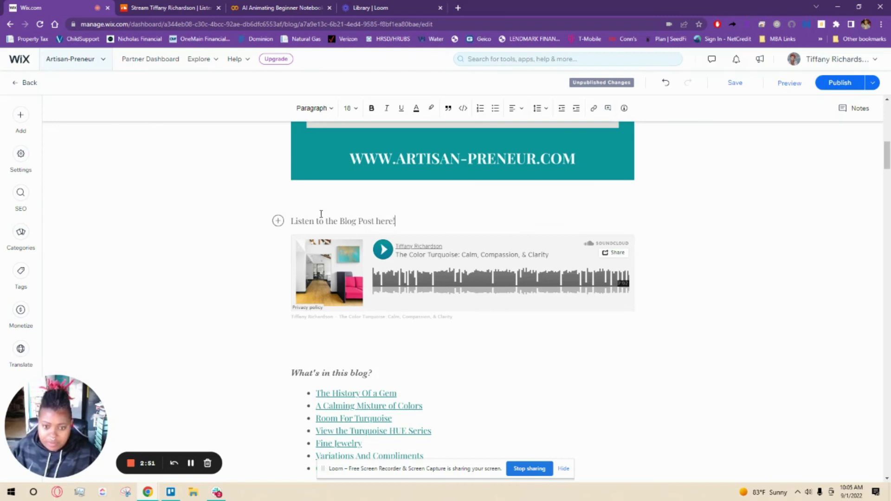
triple_click(335, 221)
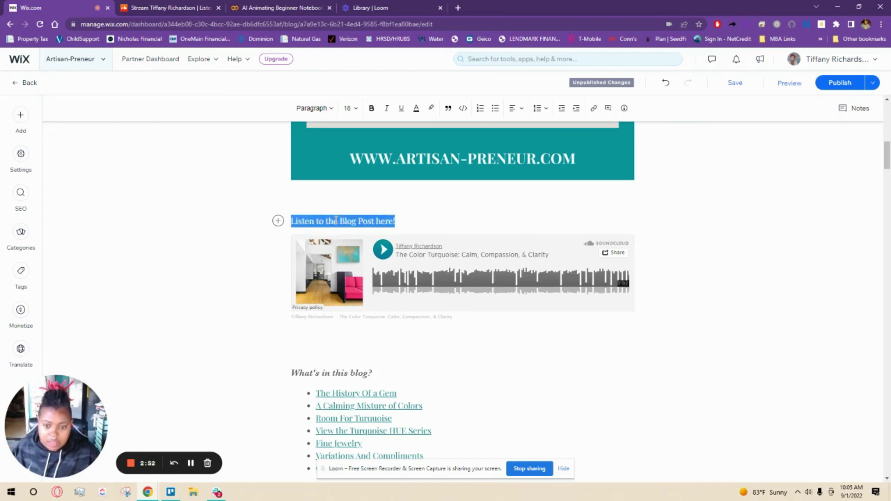
click(445, 246)
Make the whole Listen line bold and delete the blank lines below the player
triple_click(368, 223)
click(372, 109)
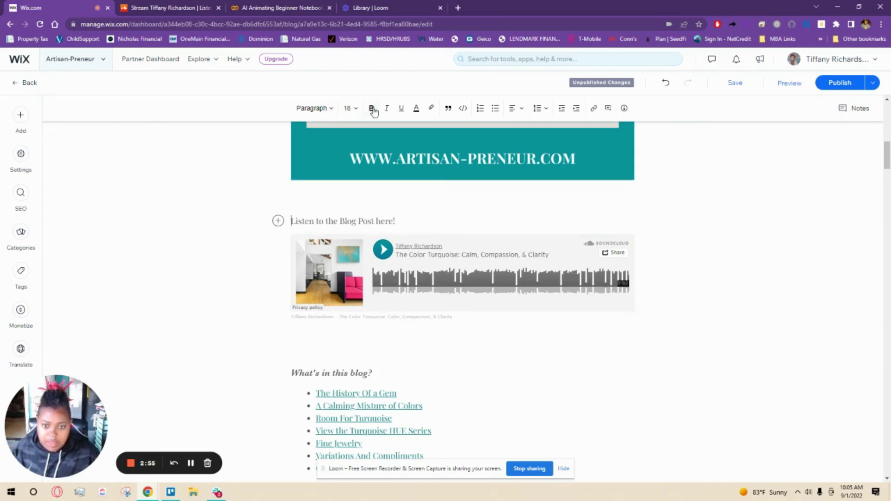
triple_click(398, 220)
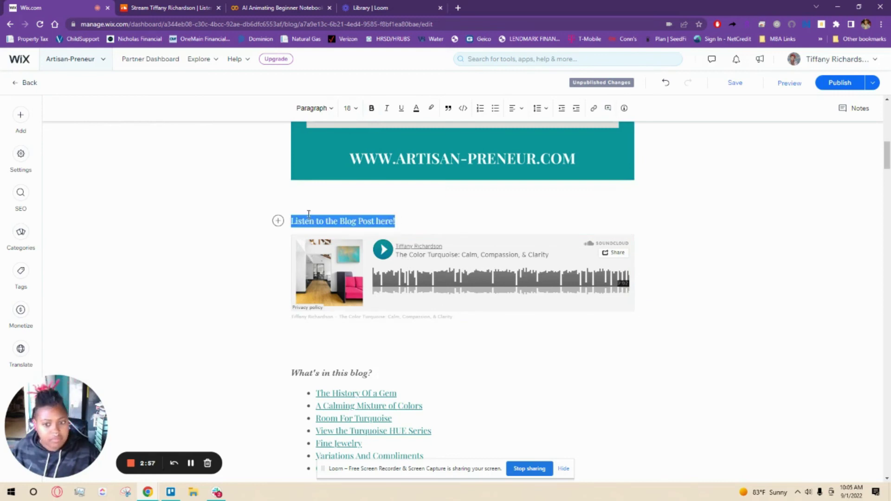
click(372, 108)
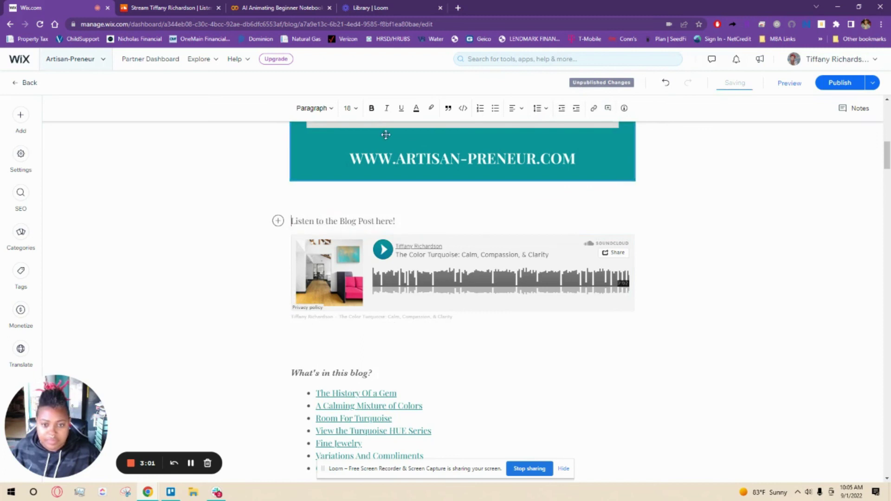
drag(400, 221, 291, 223)
click(372, 109)
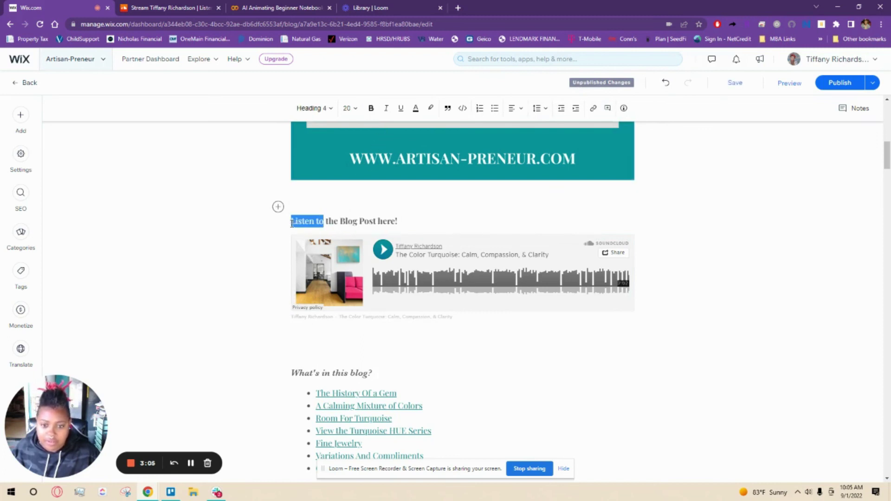
click(371, 109)
click(398, 223)
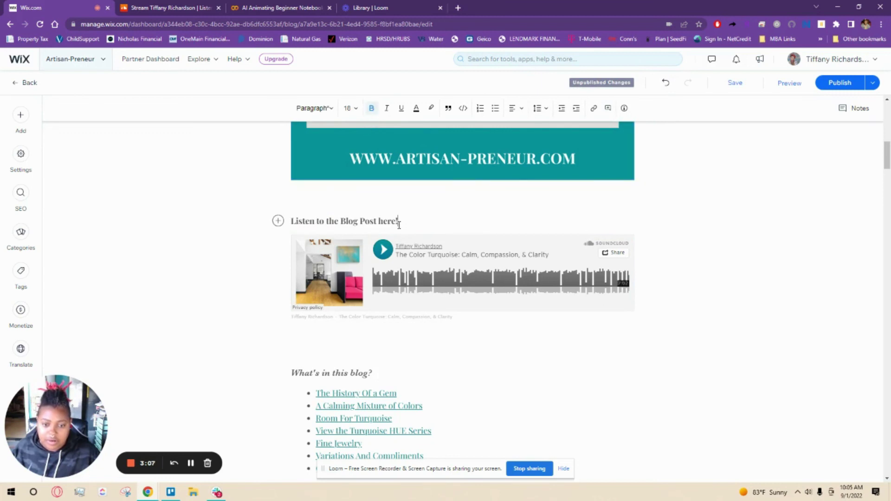
click(336, 336)
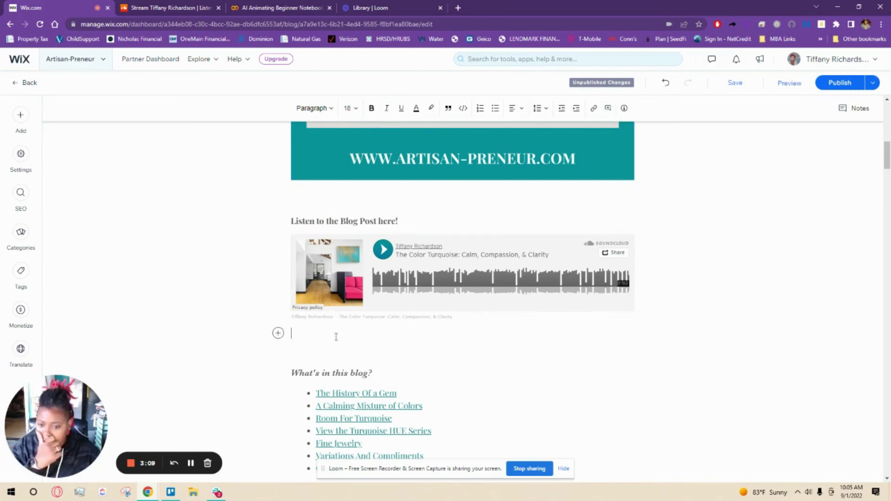
key(Delete)
key(Delete)
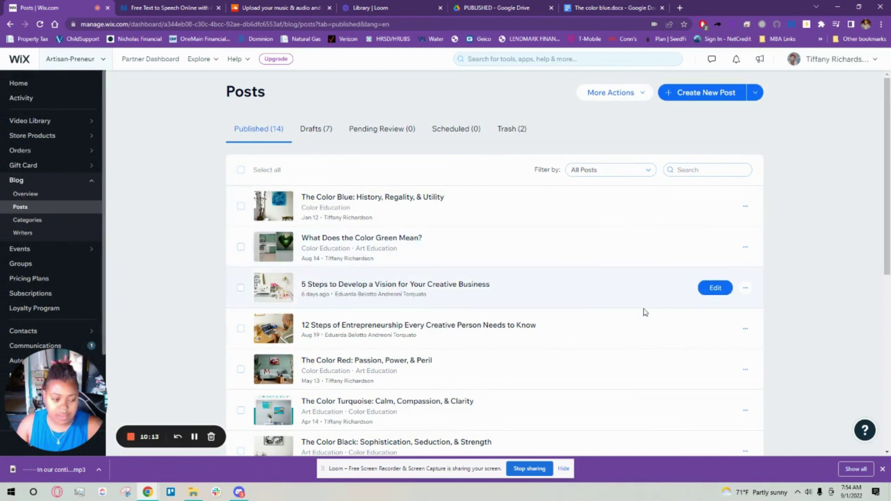
Dismiss Chrome's finished downloads bar
click(883, 469)
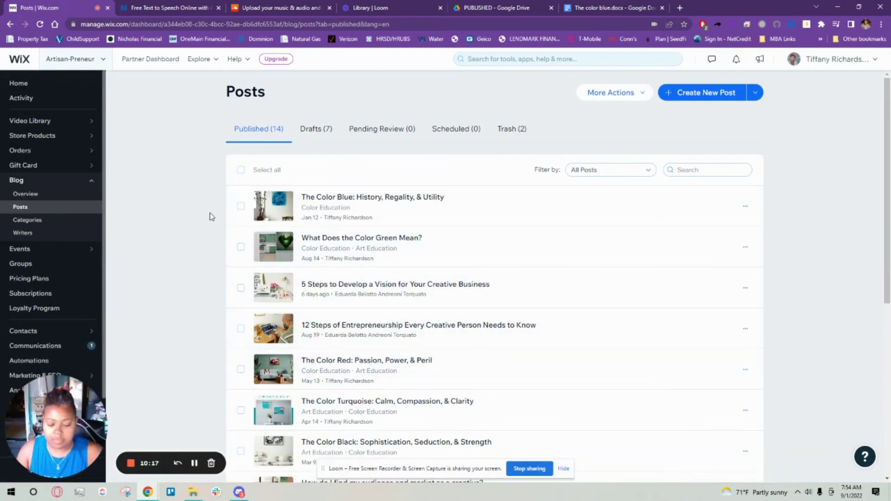